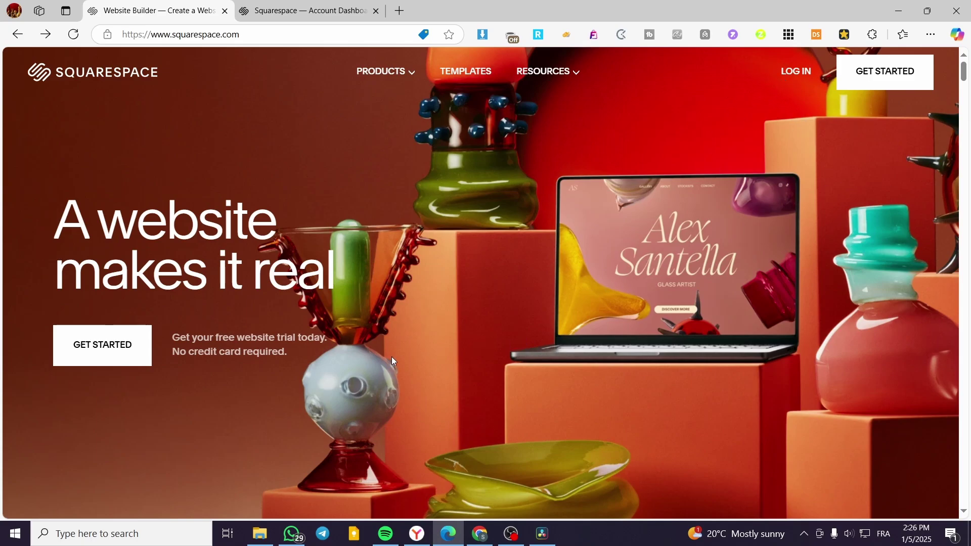
# Open the chiton-buffalo-ghfc site from the account dashboard and view the account creation option in its customer login form
pyautogui.click(282, 11)
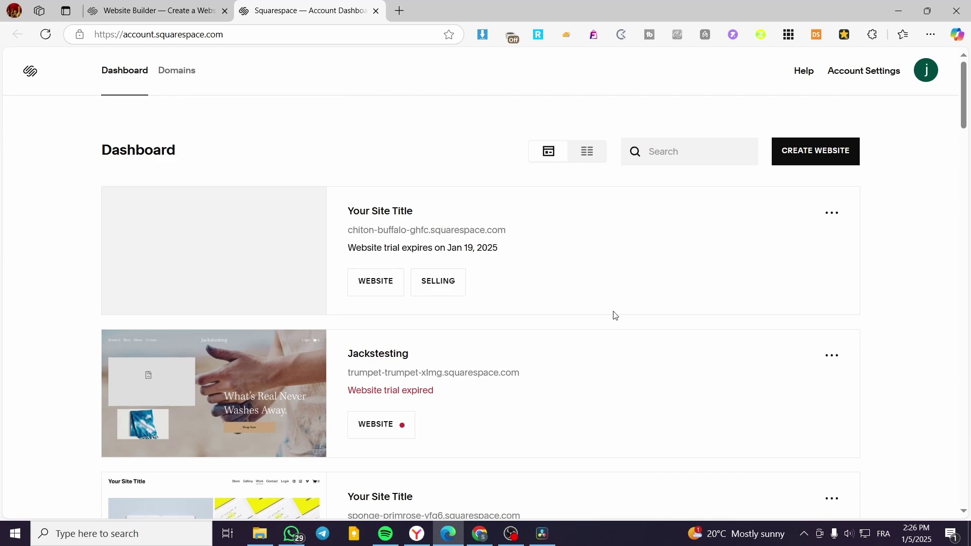
pyautogui.scroll(-10, 759, 308)
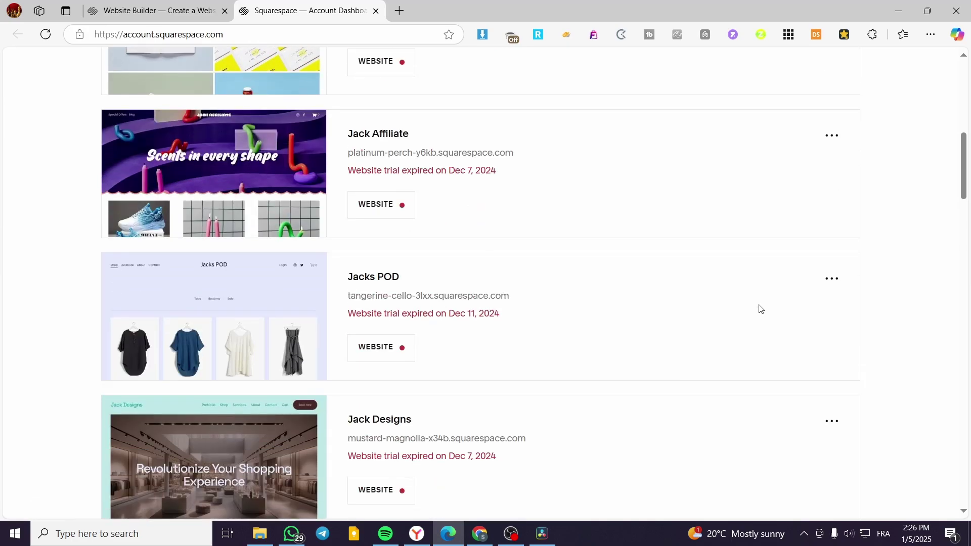
pyautogui.scroll(10, 758, 307)
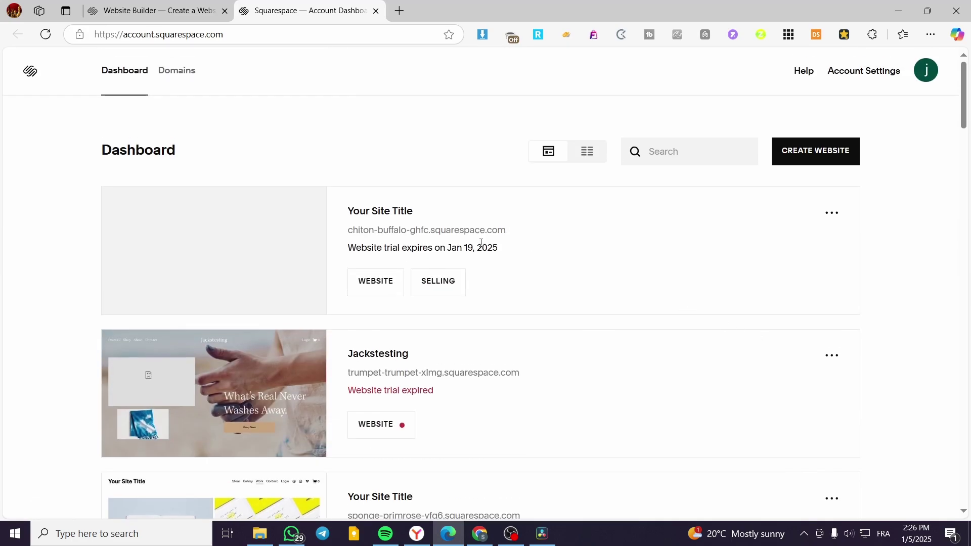
pyautogui.click(383, 219)
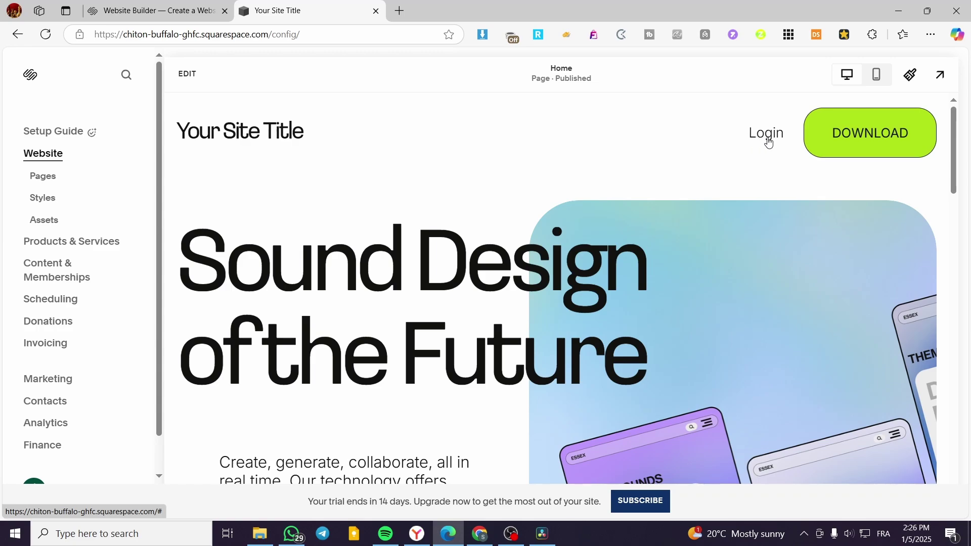
pyautogui.click(766, 136)
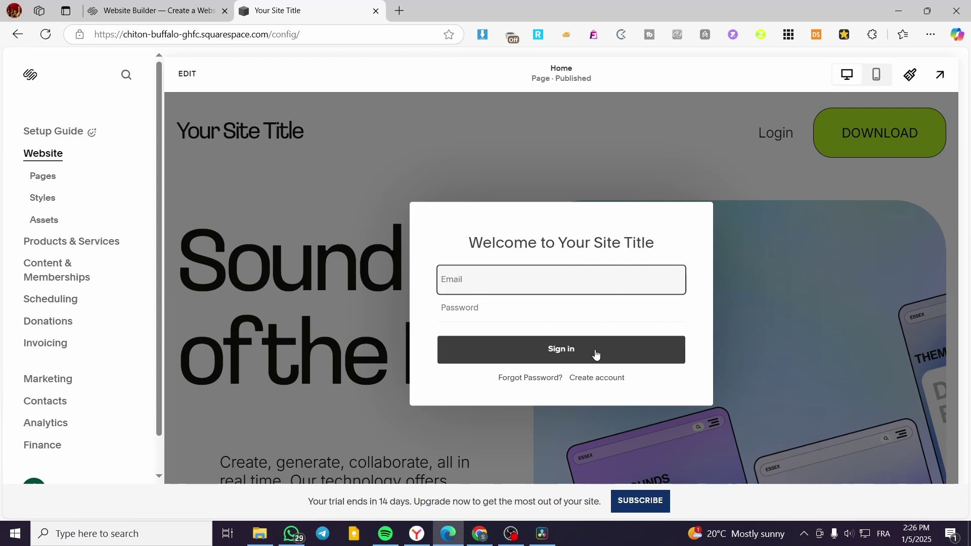
pyautogui.click(606, 385)
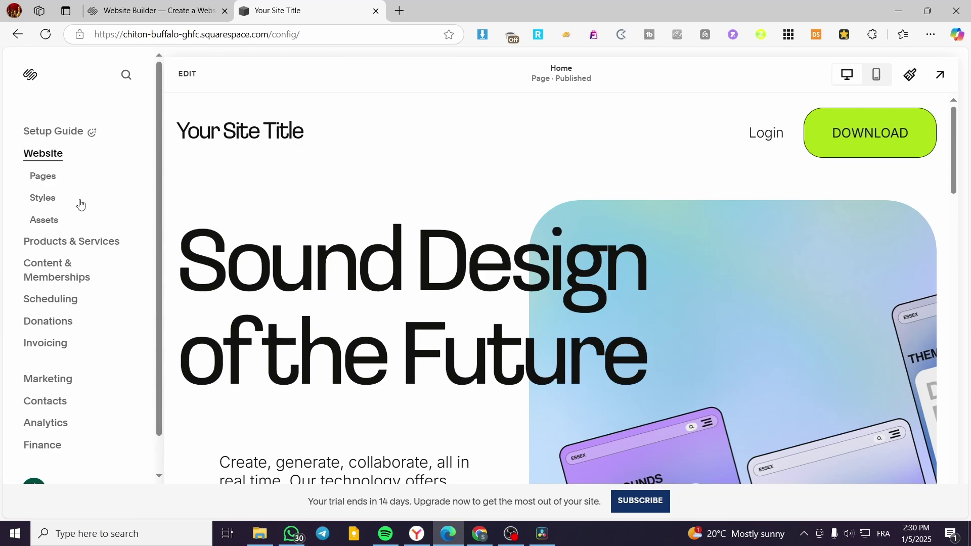
# Turn off Customer Accounts in the site's Selling settings, save the change and close the settings
pyautogui.scroll(-1, 93, 176)
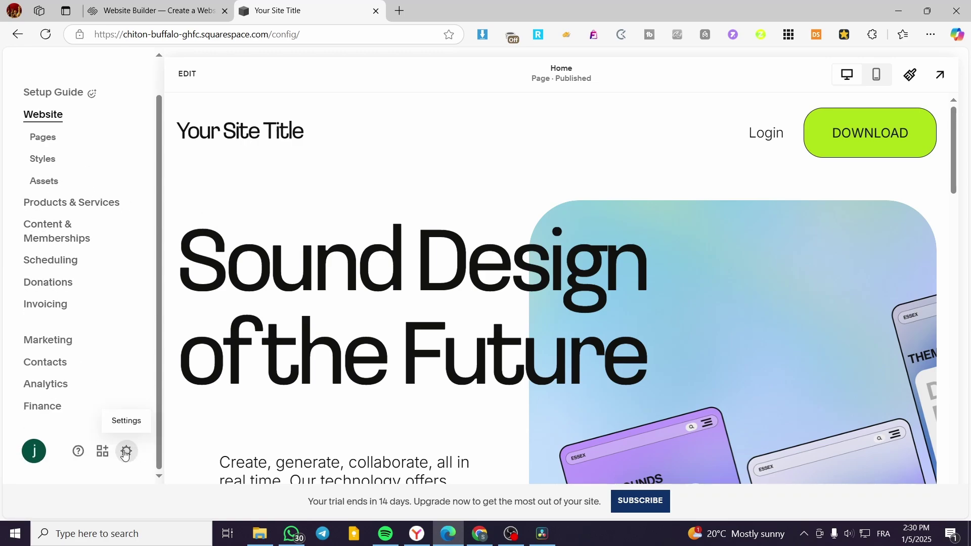
pyautogui.click(125, 453)
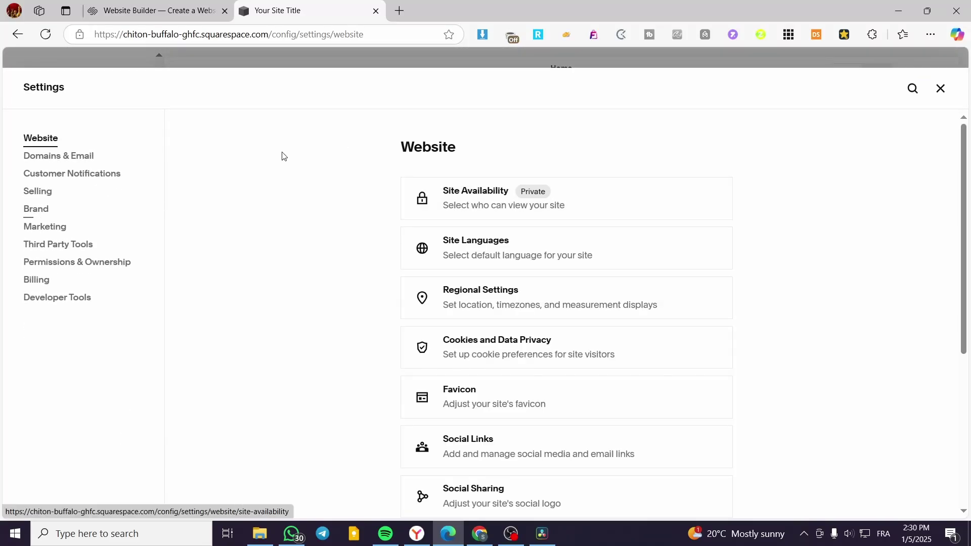
pyautogui.scroll(-2, 581, 220)
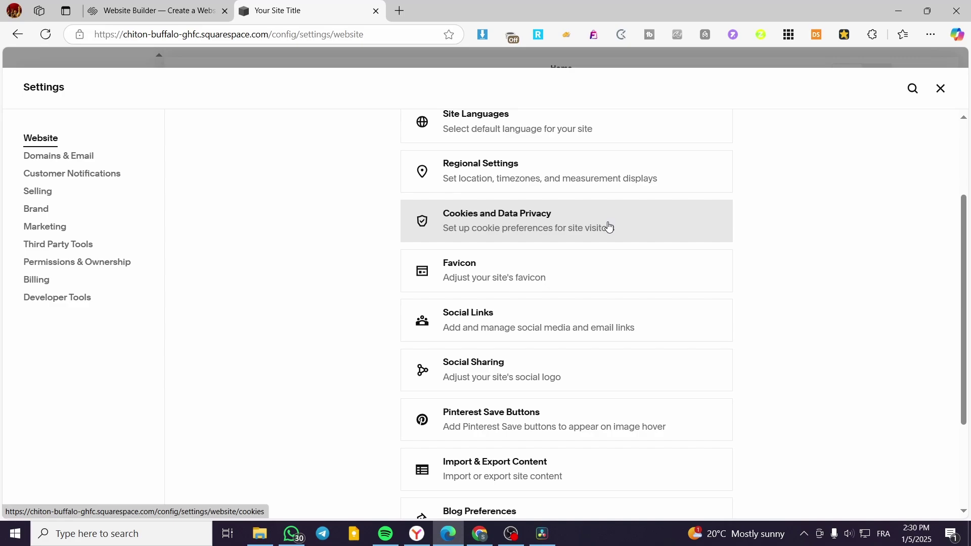
pyautogui.scroll(2, 602, 223)
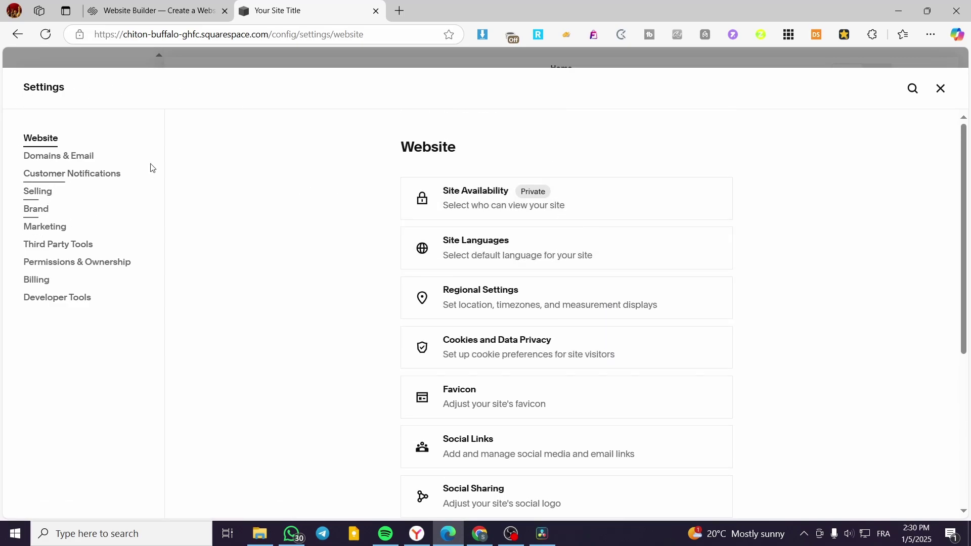
pyautogui.click(38, 200)
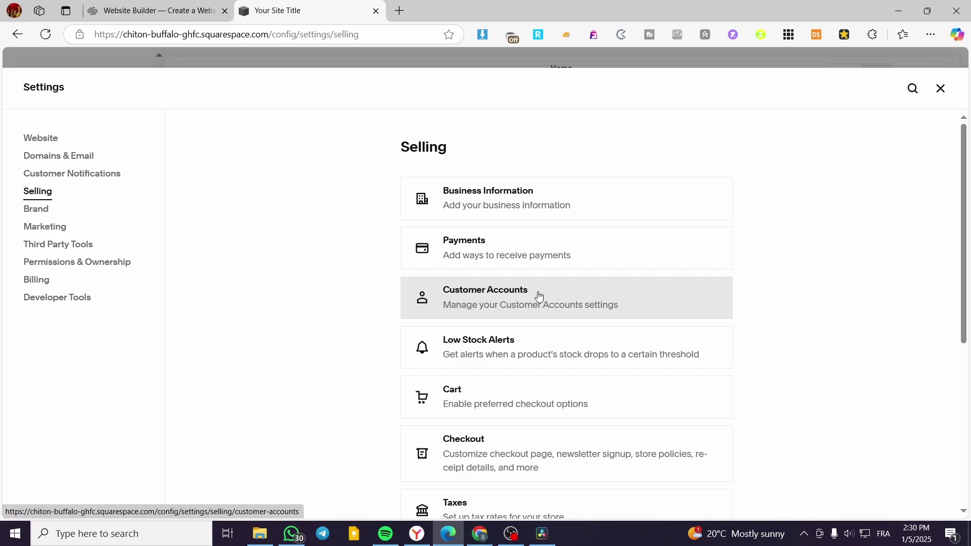
pyautogui.scroll(-3, 556, 293)
pyautogui.scroll(3, 540, 296)
pyautogui.click(508, 303)
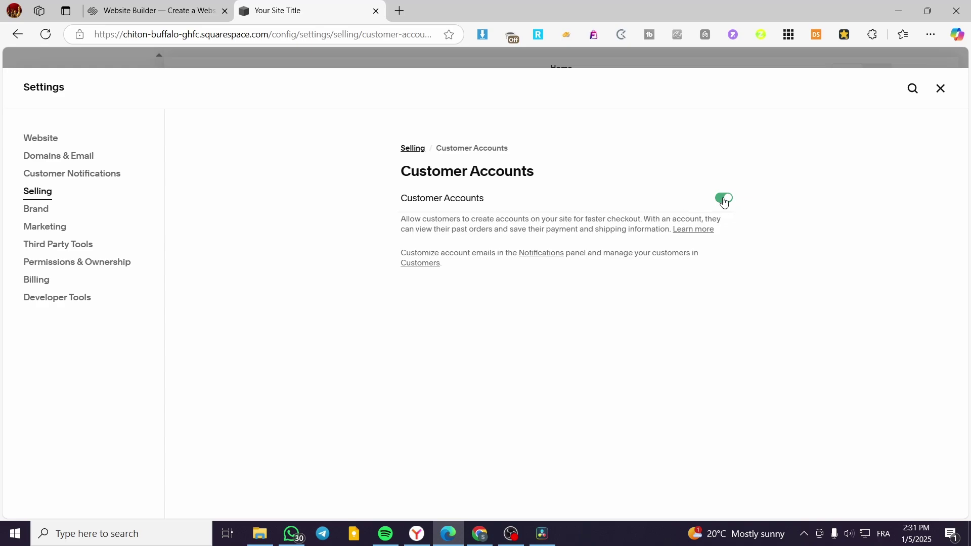
pyautogui.click(929, 87)
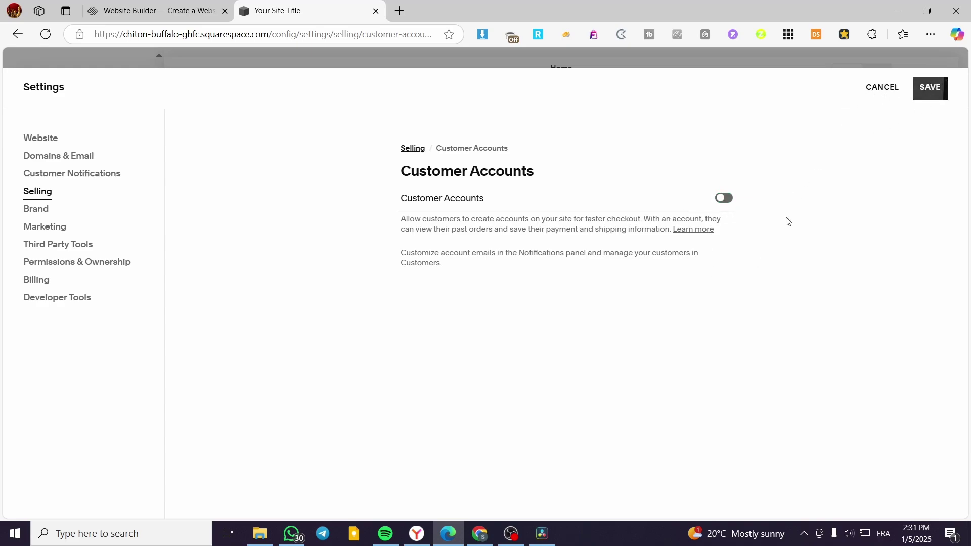
pyautogui.click(939, 88)
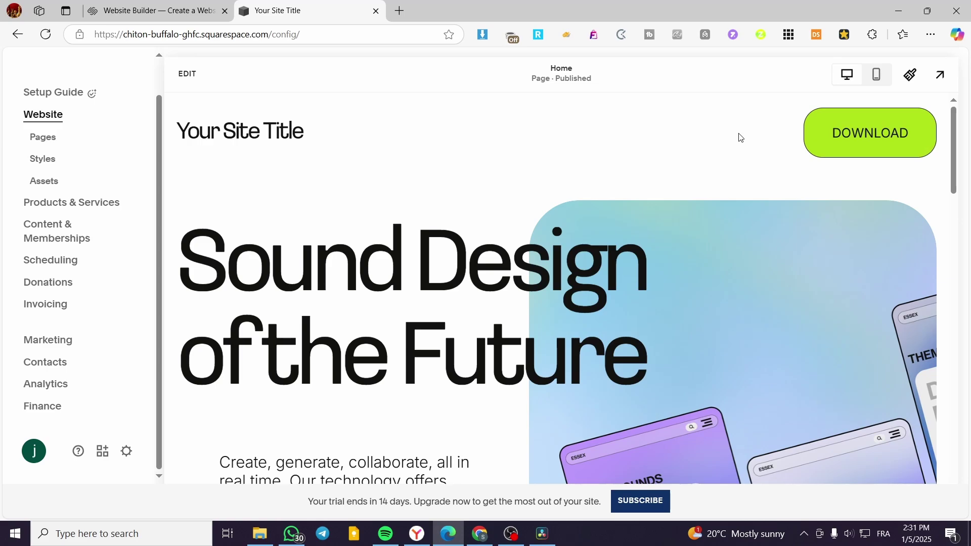
# Enable Customer Accounts in the site's Selling settings and save the change
pyautogui.click(126, 451)
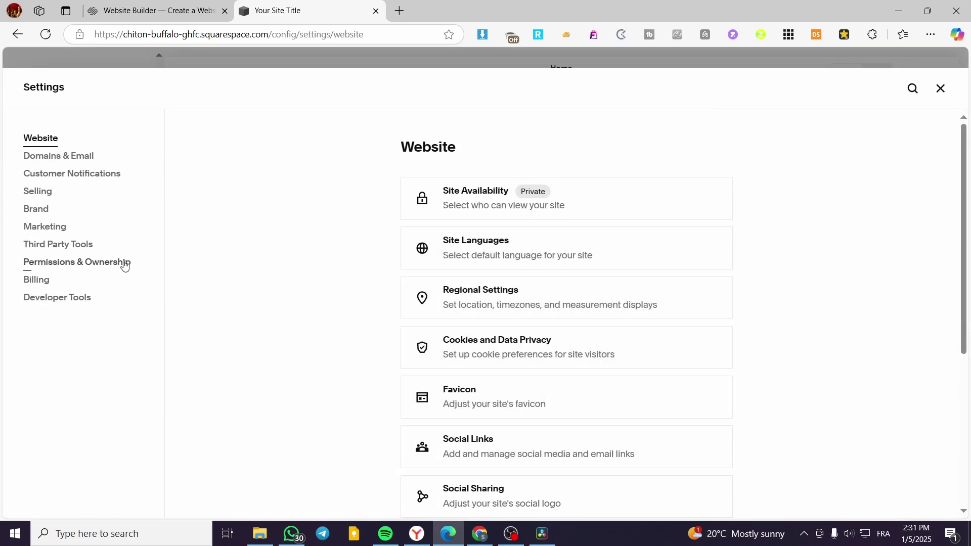
pyautogui.click(29, 198)
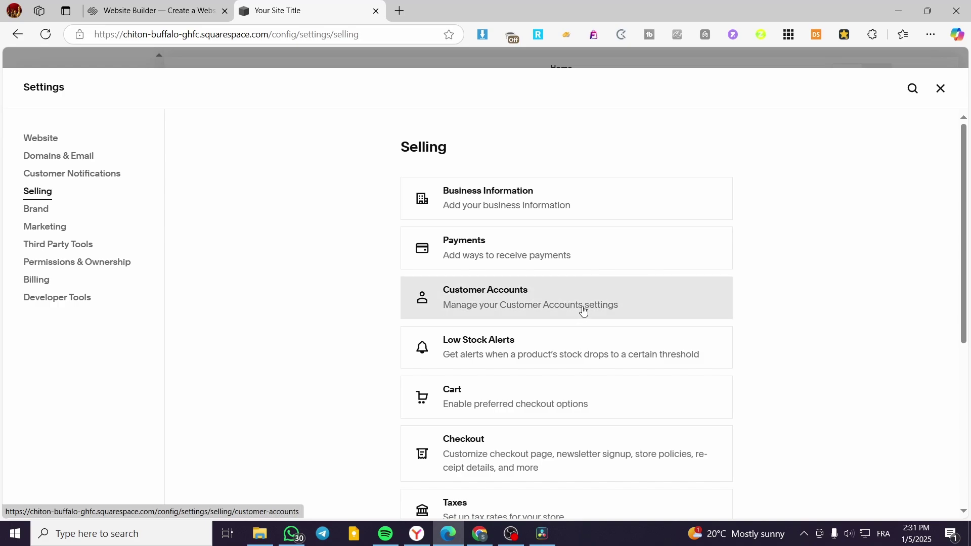
pyautogui.click(581, 308)
pyautogui.click(724, 197)
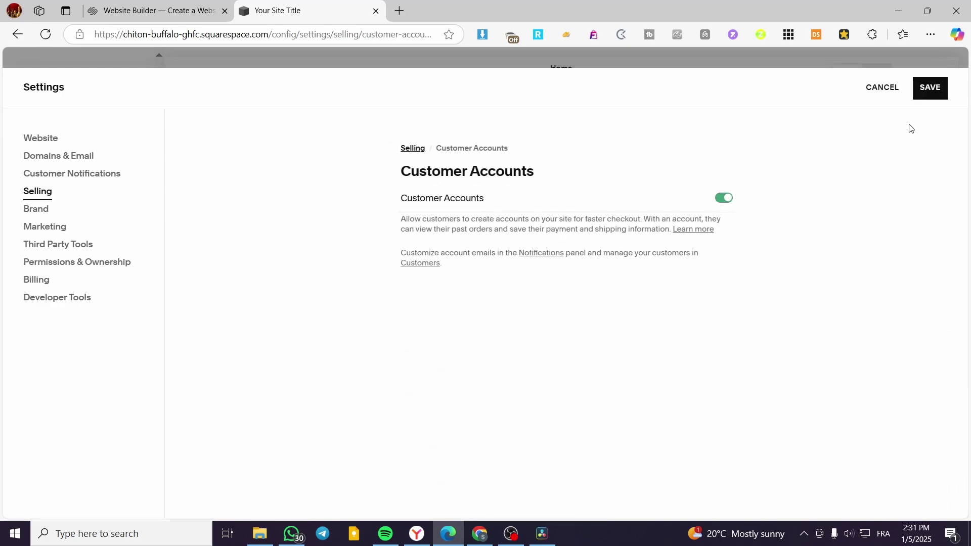
pyautogui.click(921, 100)
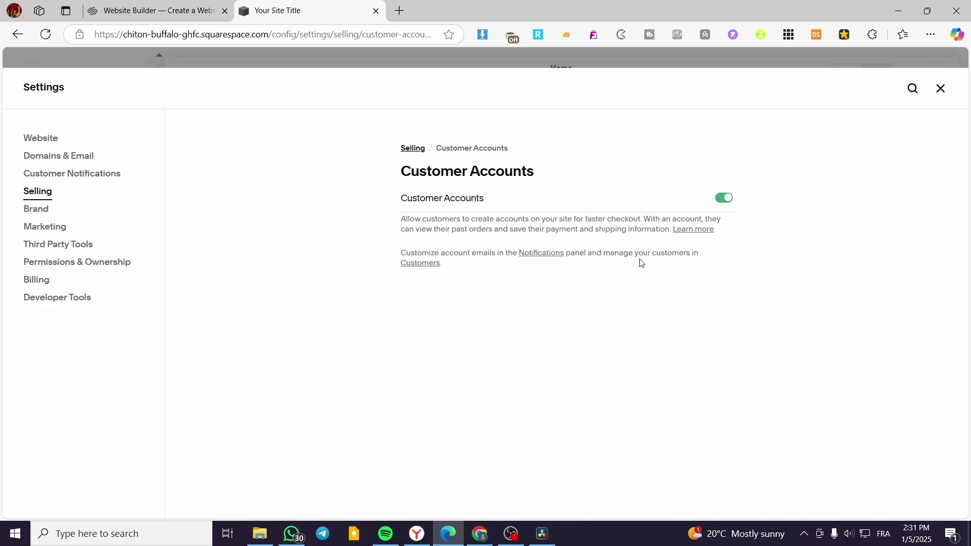
# Open the linked Notifications and Customers pages of the Customer Accounts settings in separate new tabs
pyautogui.rightClick(551, 256)
pyautogui.click(583, 264)
pyautogui.rightClick(413, 271)
pyautogui.click(437, 278)
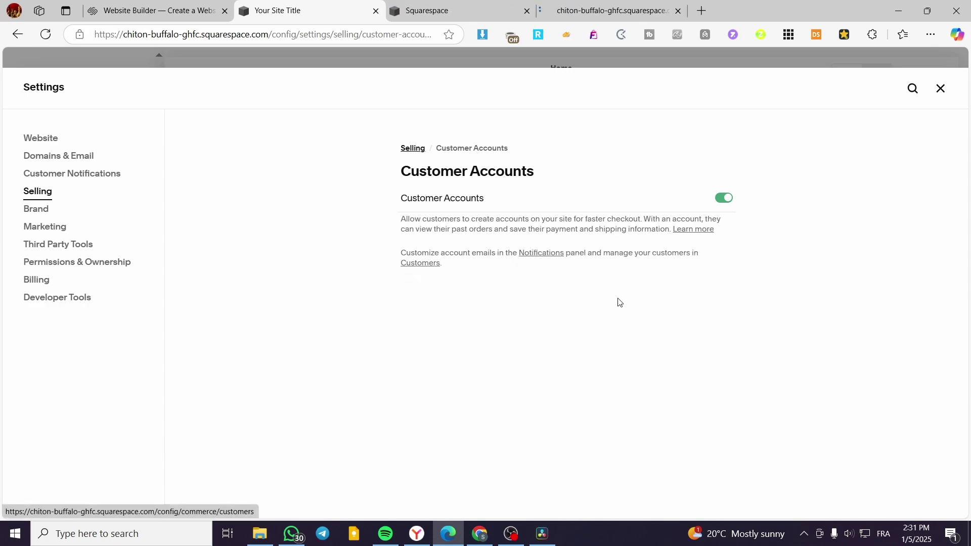
# Review the welcome email template sent when a customer account is created
pyautogui.click(456, 4)
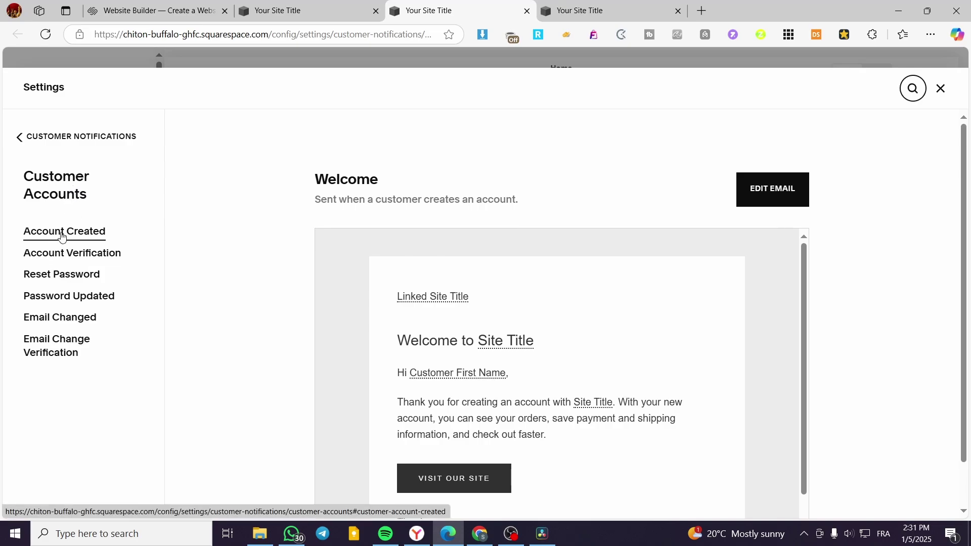
pyautogui.scroll(-2, 546, 273)
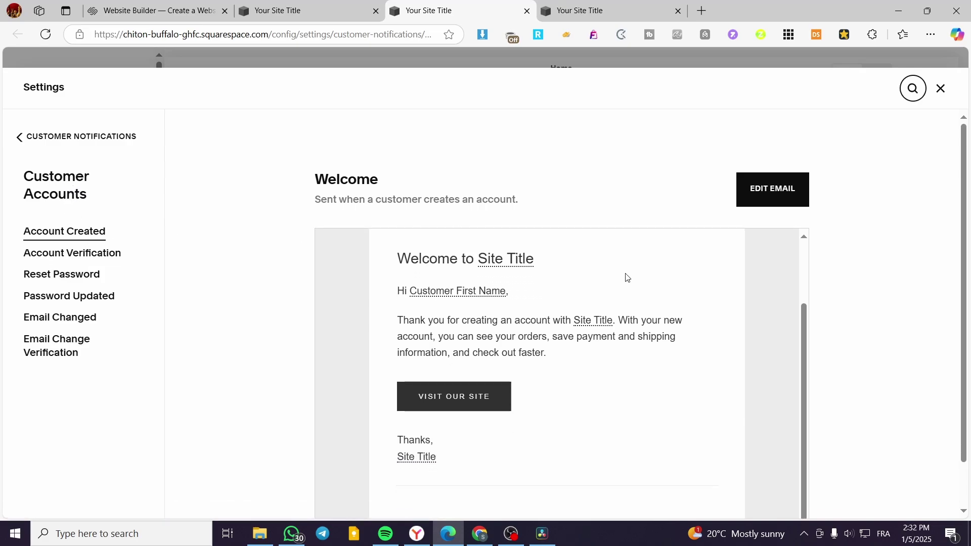
pyautogui.scroll(2, 626, 283)
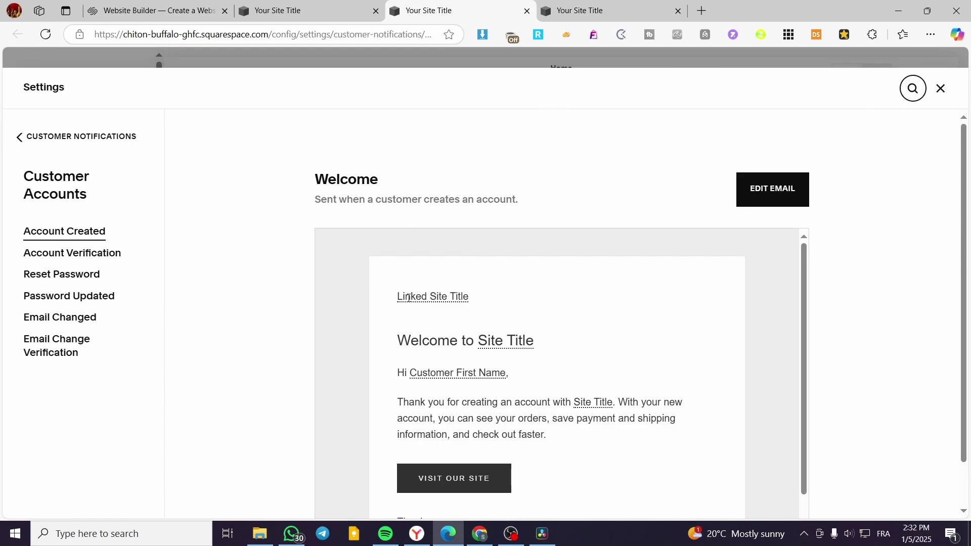
pyautogui.scroll(-2, 519, 326)
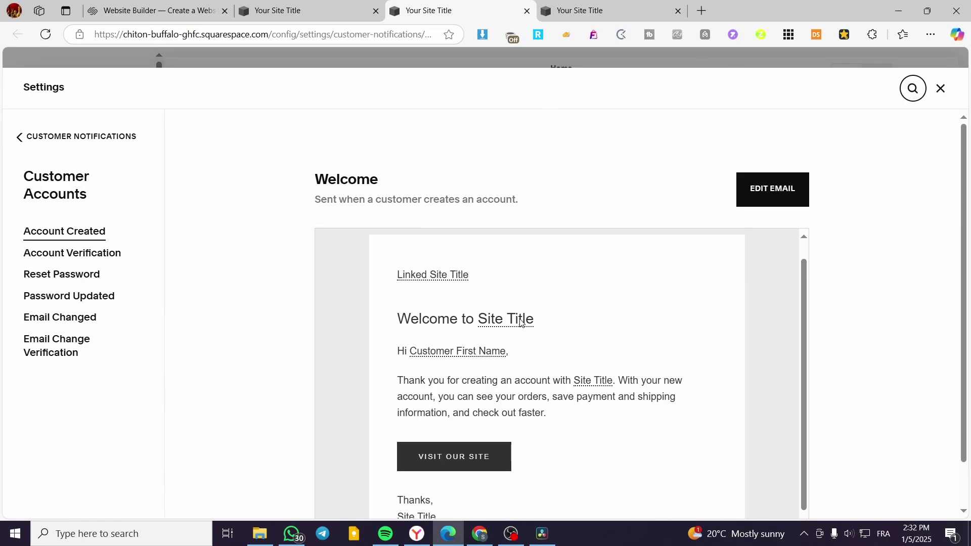
pyautogui.scroll(-1, 684, 339)
pyautogui.scroll(2, 684, 346)
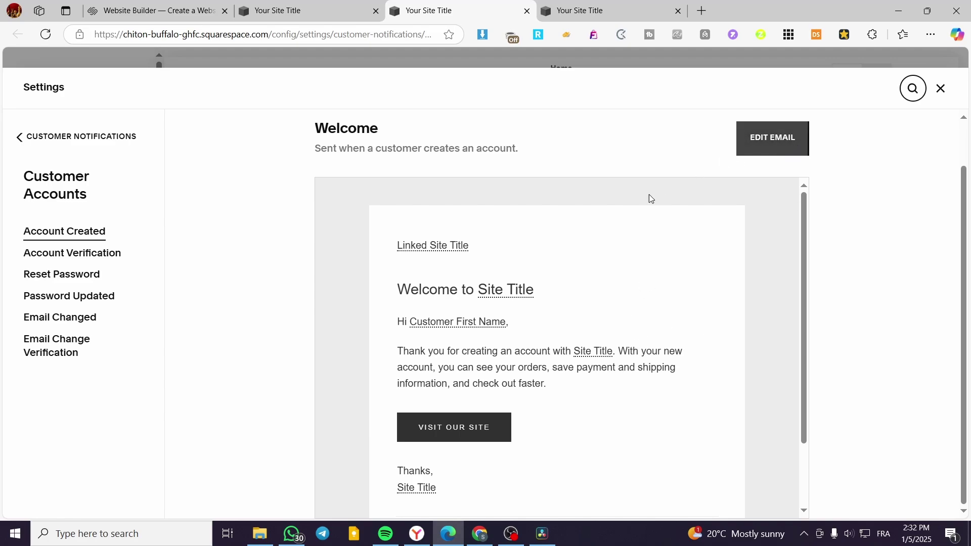
# Review the Account Verification, Reset Password, Password Updated, Email Changed and Email Change Verification templates, then close the settings
pyautogui.click(76, 254)
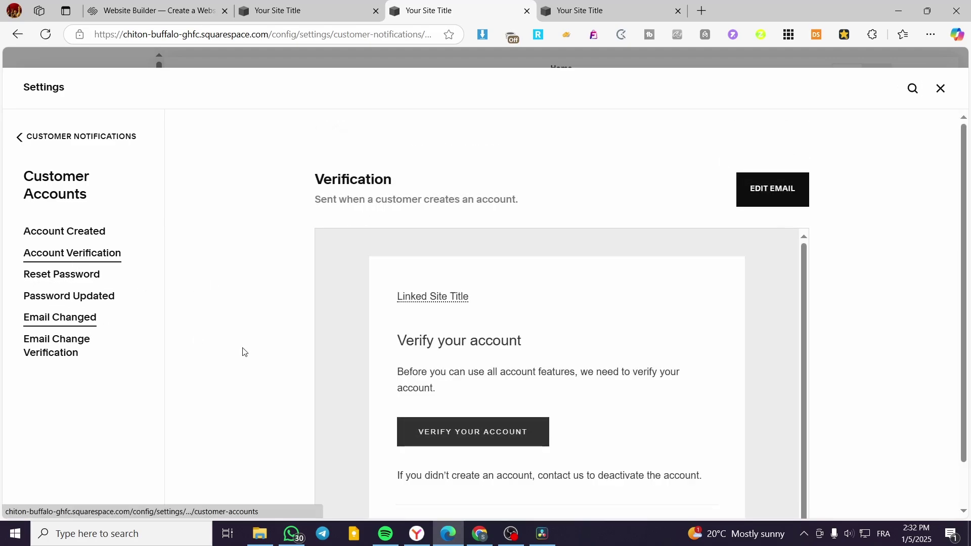
pyautogui.scroll(-1, 591, 401)
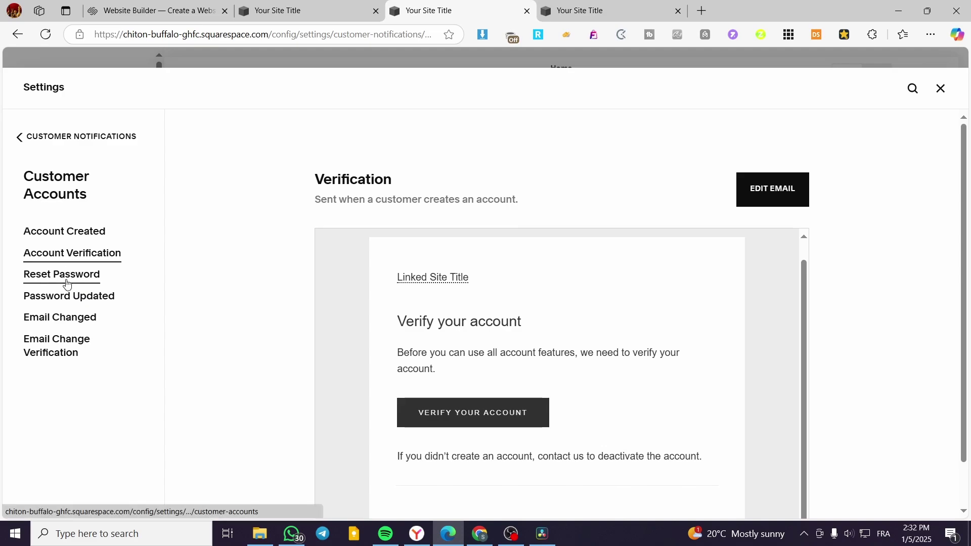
pyautogui.click(66, 274)
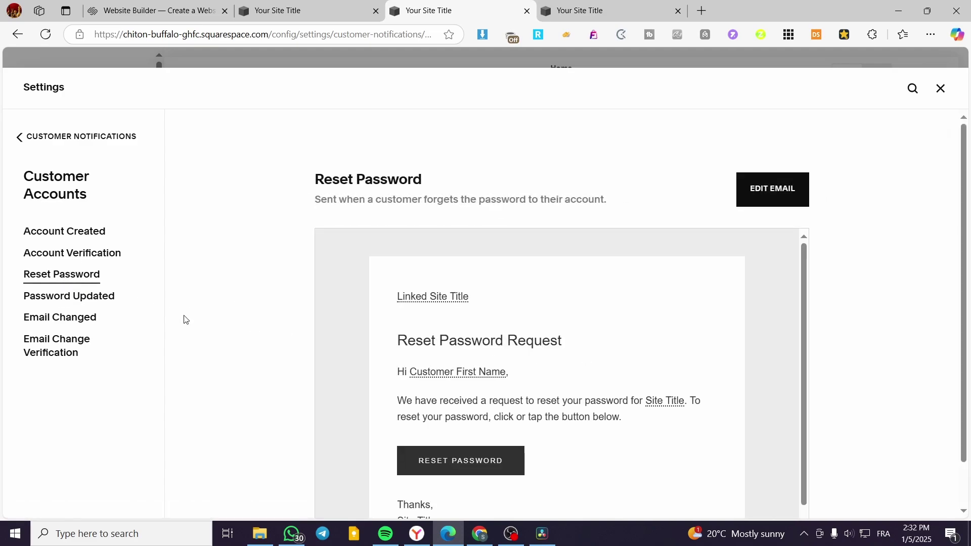
pyautogui.click(100, 298)
pyautogui.click(97, 328)
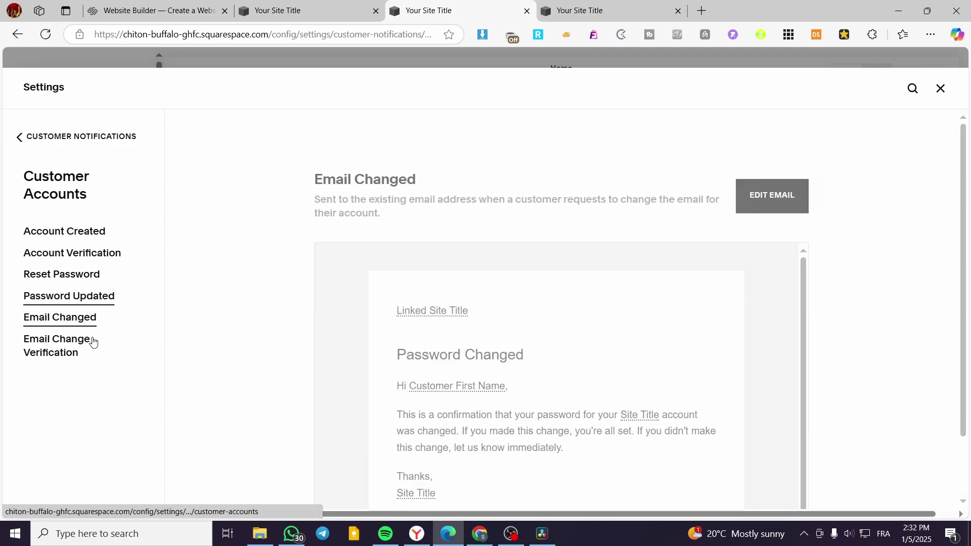
pyautogui.click(89, 366)
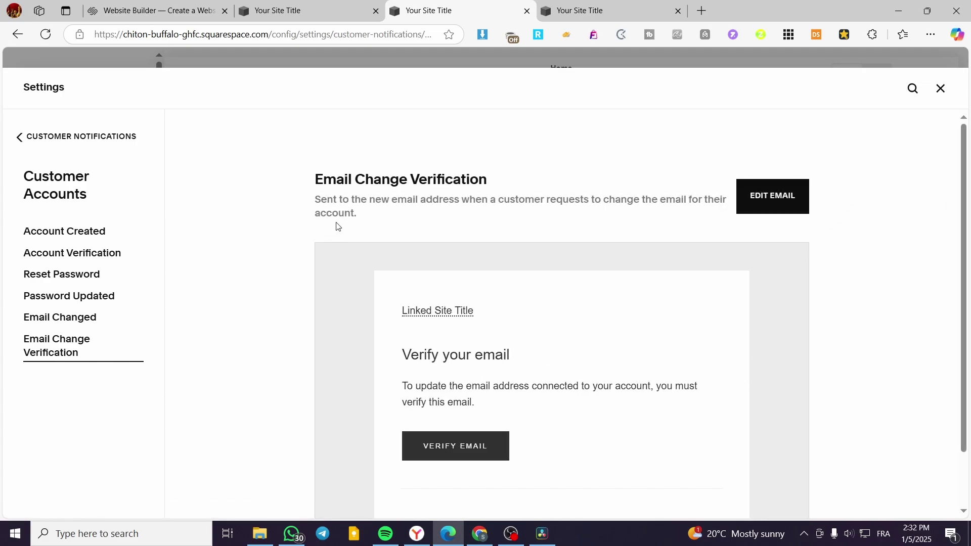
pyautogui.click(937, 97)
# Switch to the Customers page's browser tab and start creating a member site from Content & Memberships
pyautogui.click(612, 4)
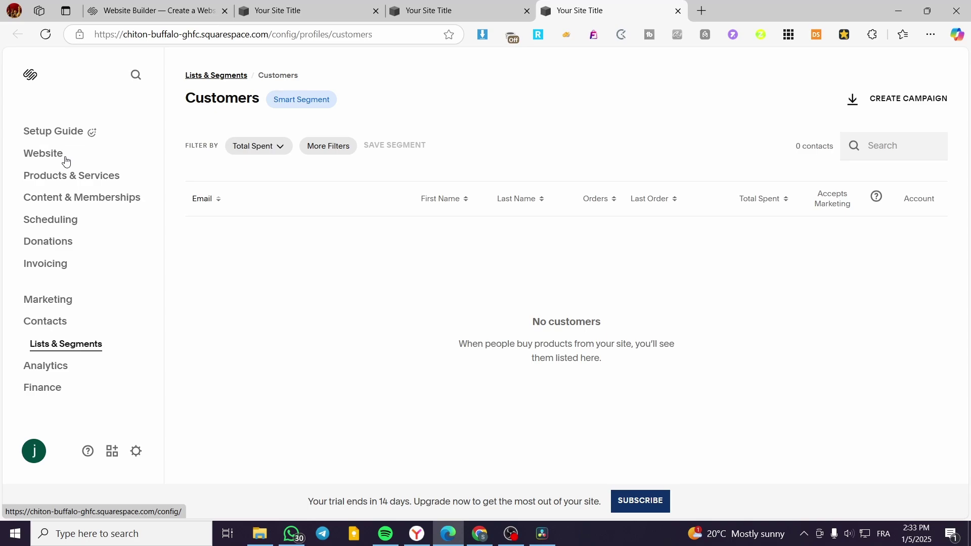
pyautogui.click(36, 204)
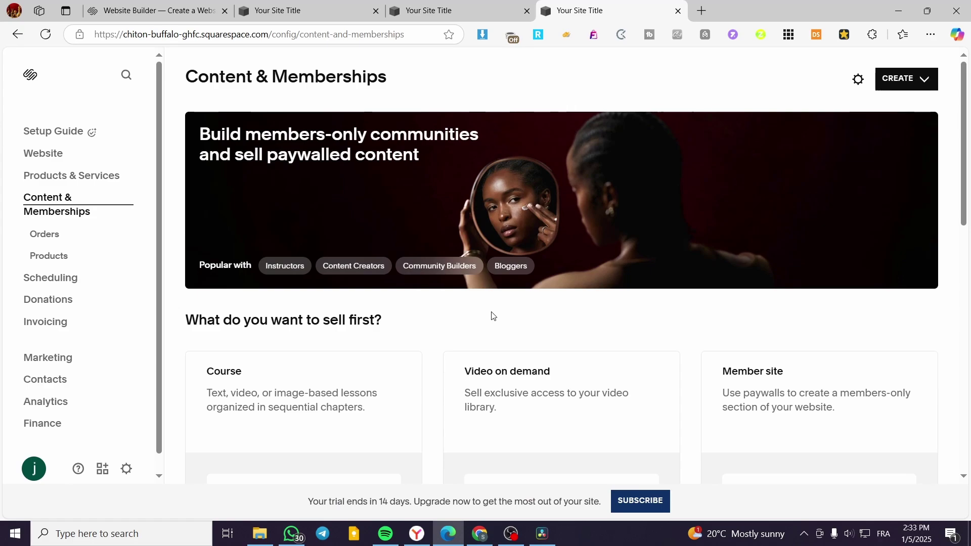
pyautogui.scroll(-5, 426, 295)
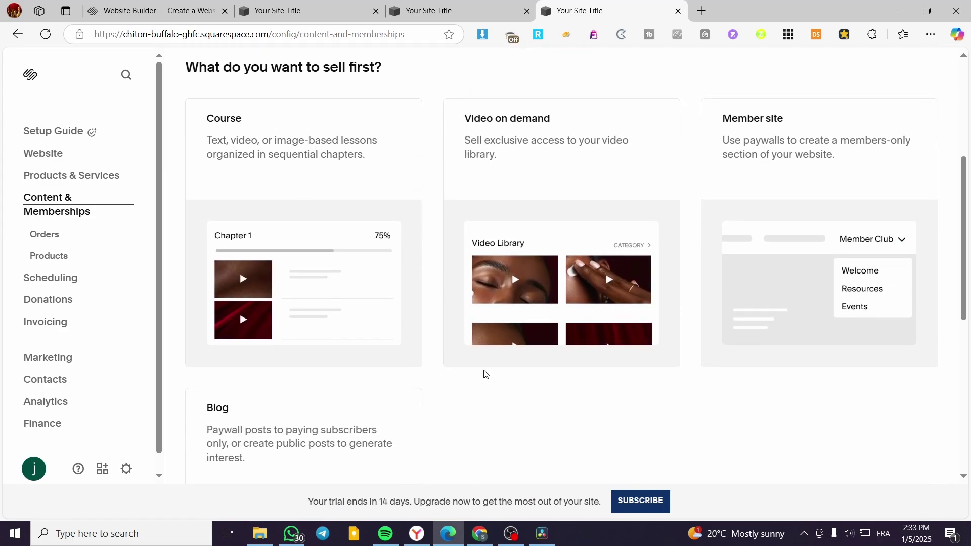
pyautogui.scroll(4, 569, 447)
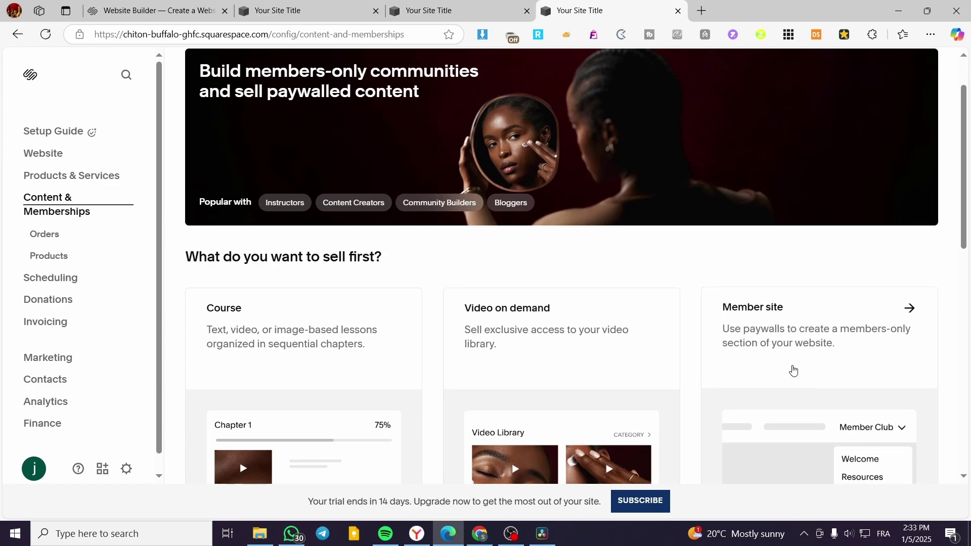
pyautogui.scroll(-3, 859, 328)
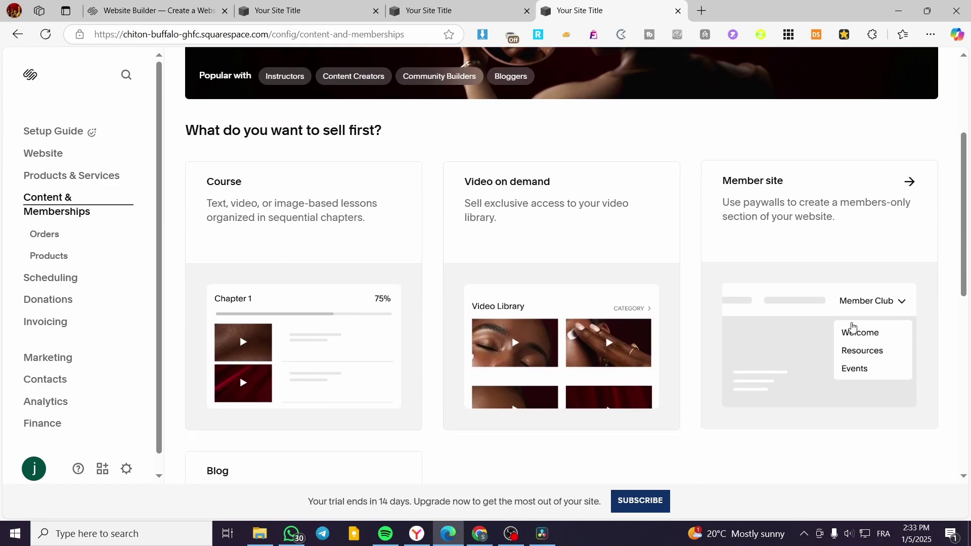
pyautogui.click(825, 275)
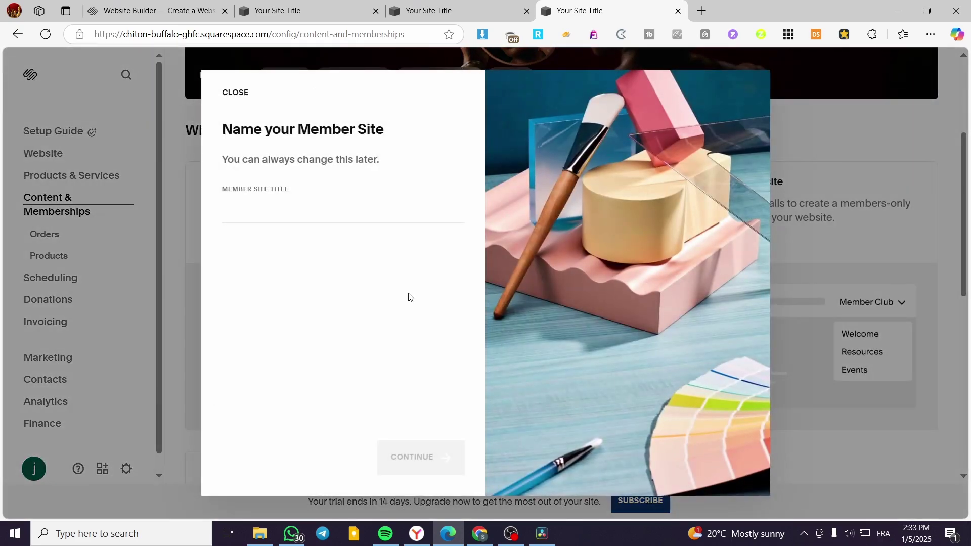
# Name the member site Test, create it with the Welcome Home homepage template that has a Get Started button, and open it
pyautogui.click(271, 213)
pyautogui.write('Ta')
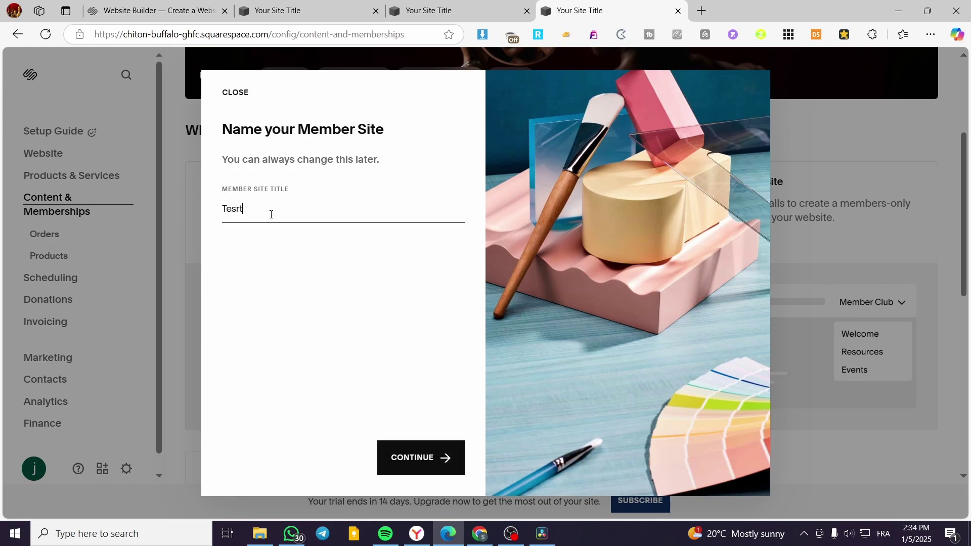
pyautogui.click(436, 449)
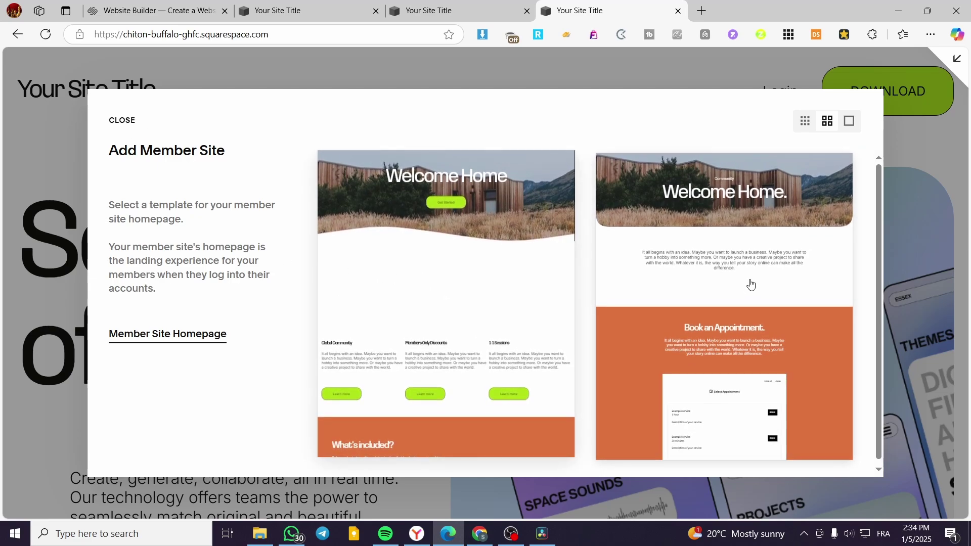
pyautogui.click(480, 304)
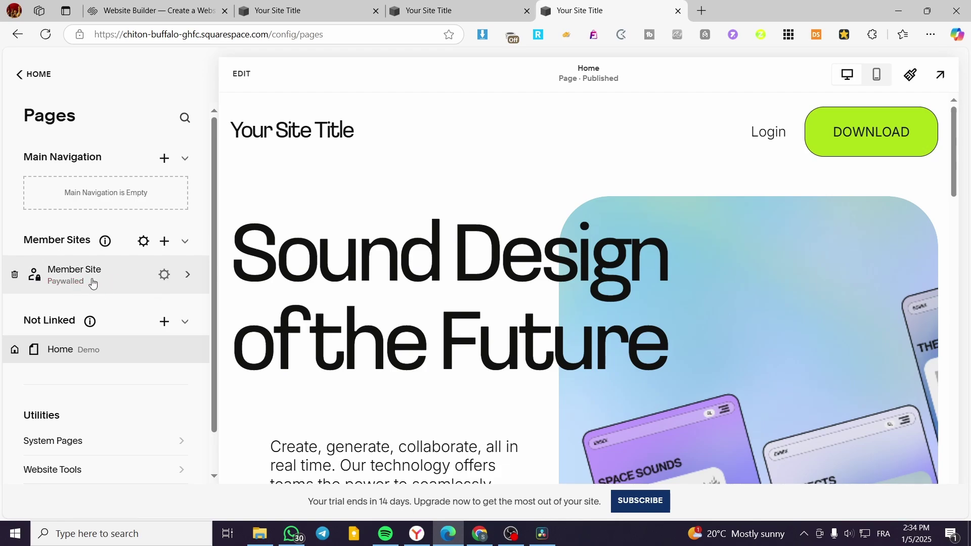
pyautogui.click(93, 283)
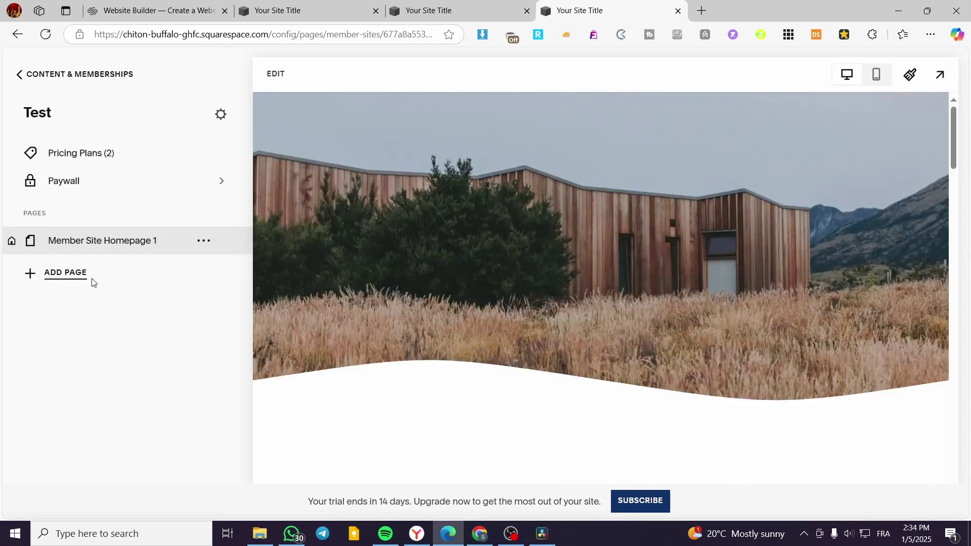
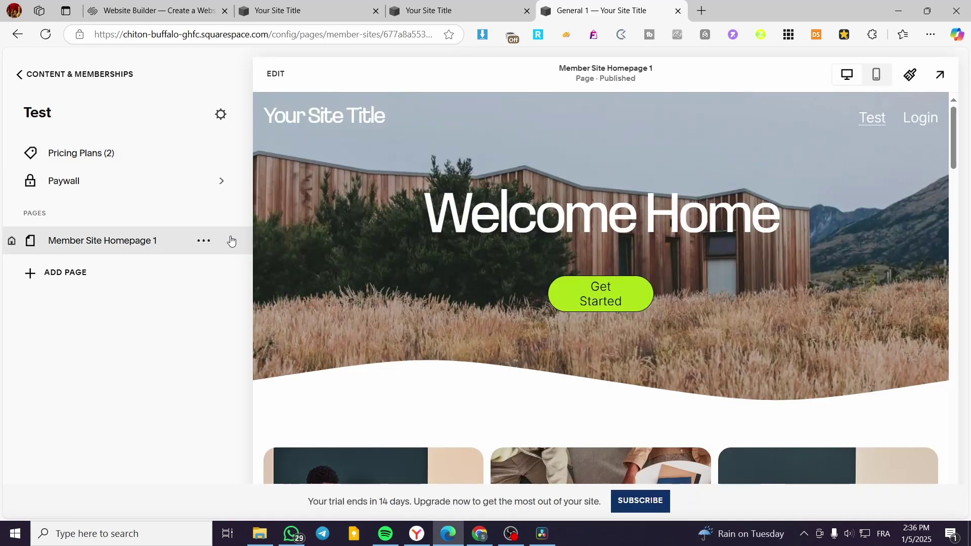
# Review the General, Navigation, Social Image and Advanced page settings of Member Site Homepage 1, then close them
pyautogui.click(202, 242)
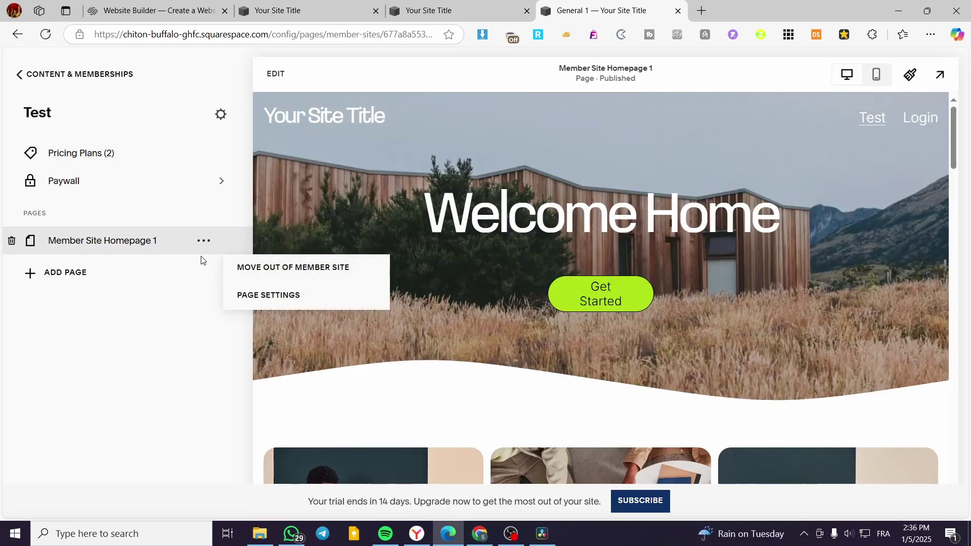
pyautogui.click(265, 296)
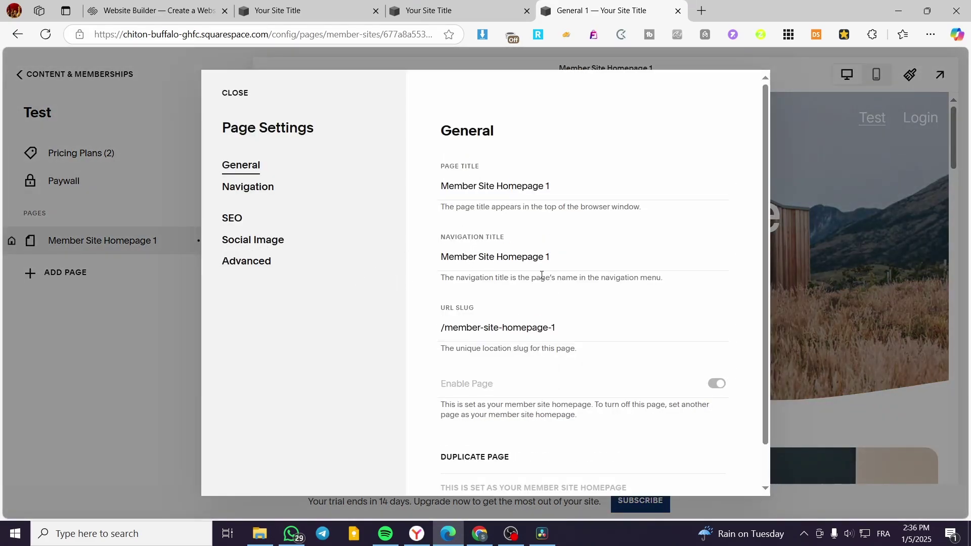
pyautogui.scroll(-1, 542, 274)
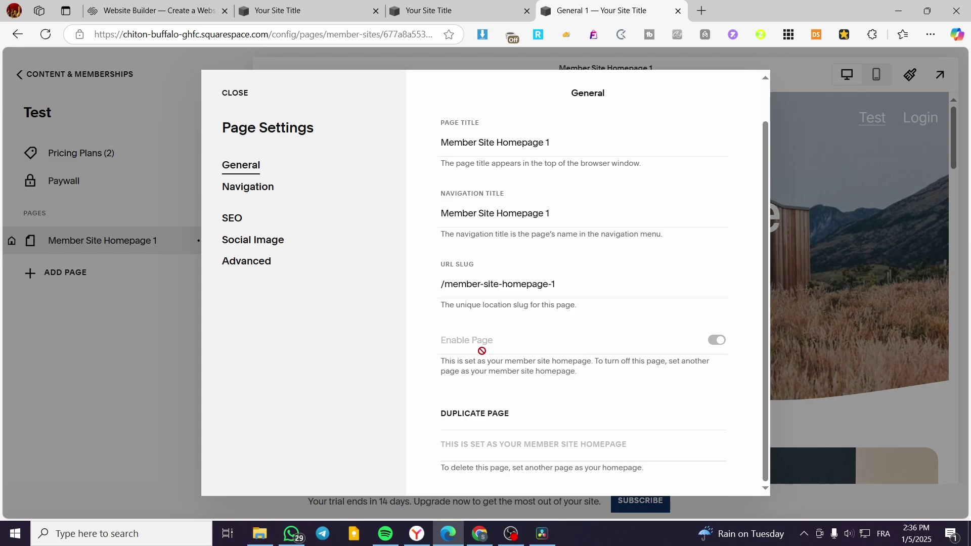
pyautogui.click(247, 187)
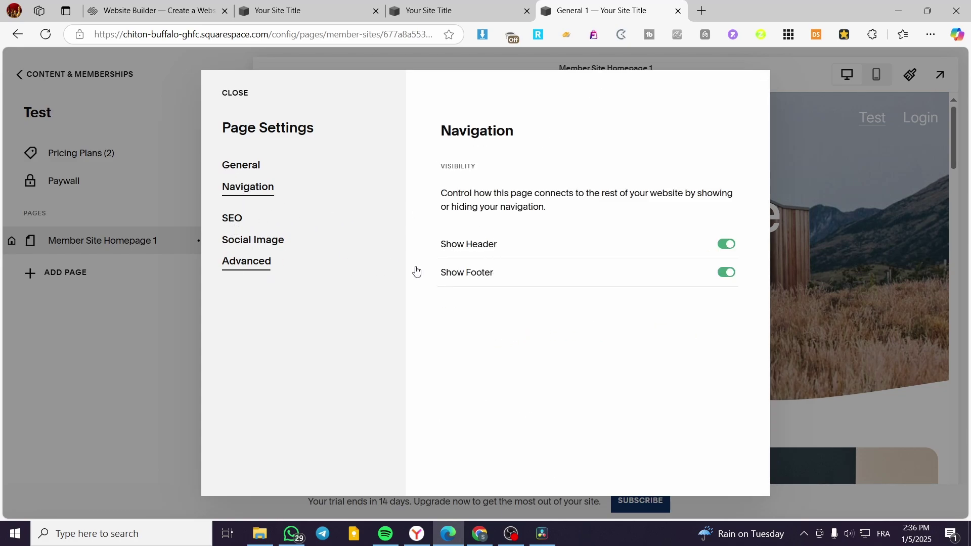
pyautogui.click(271, 245)
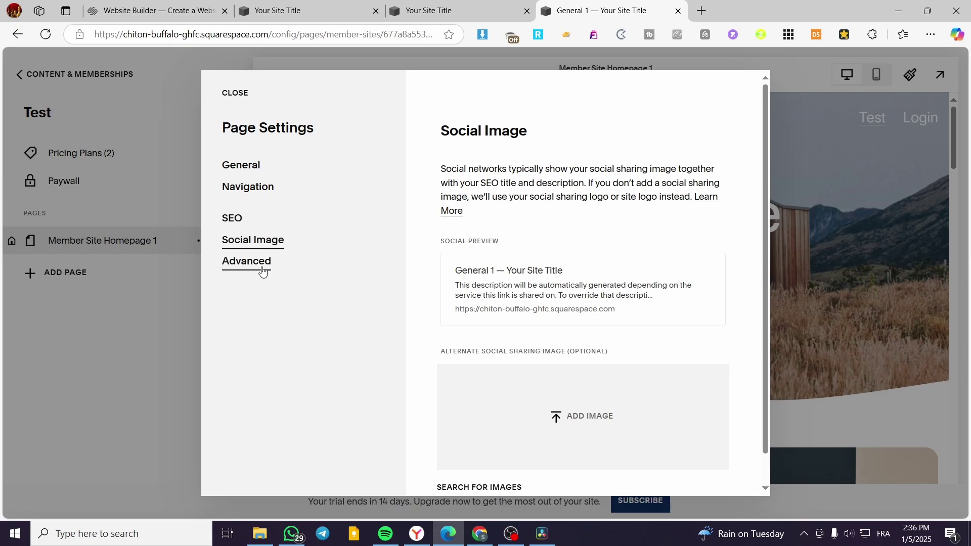
pyautogui.click(262, 271)
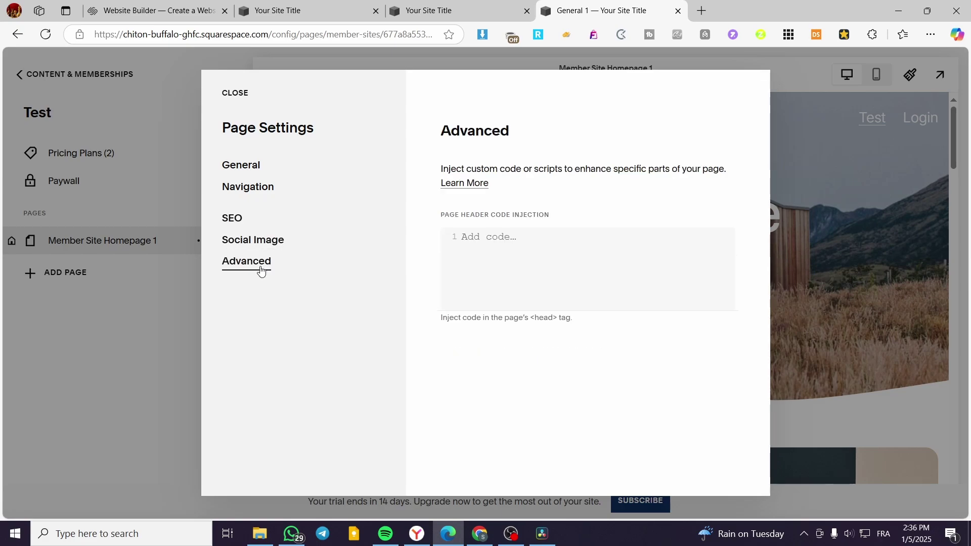
pyautogui.click(822, 197)
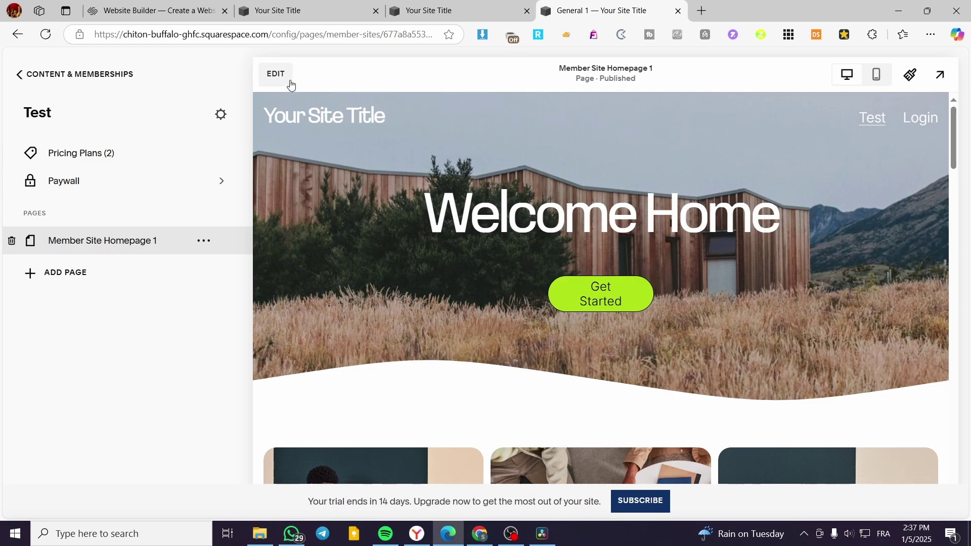
# Open the Club Member pricing plan from the member site's paywall and review its details, benefits and pricing
pyautogui.click(104, 178)
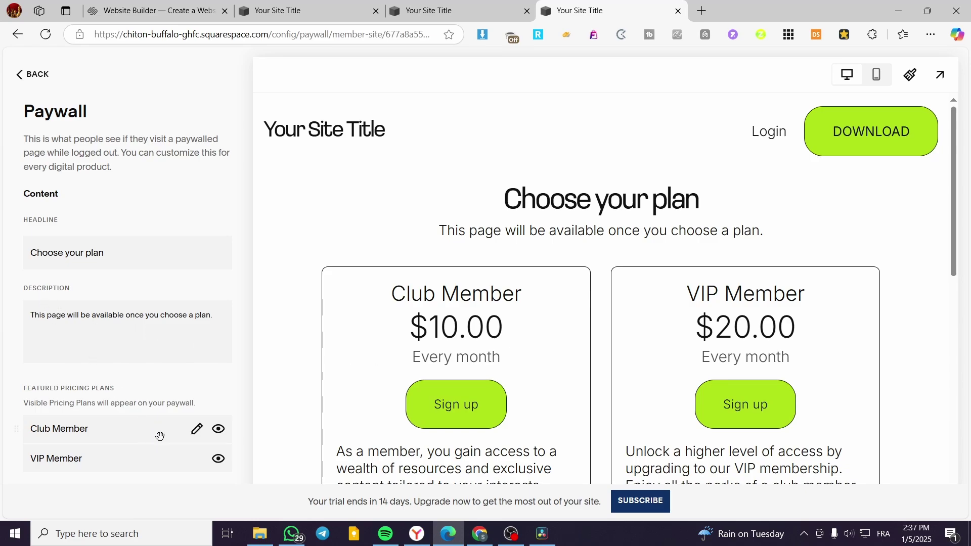
pyautogui.click(197, 429)
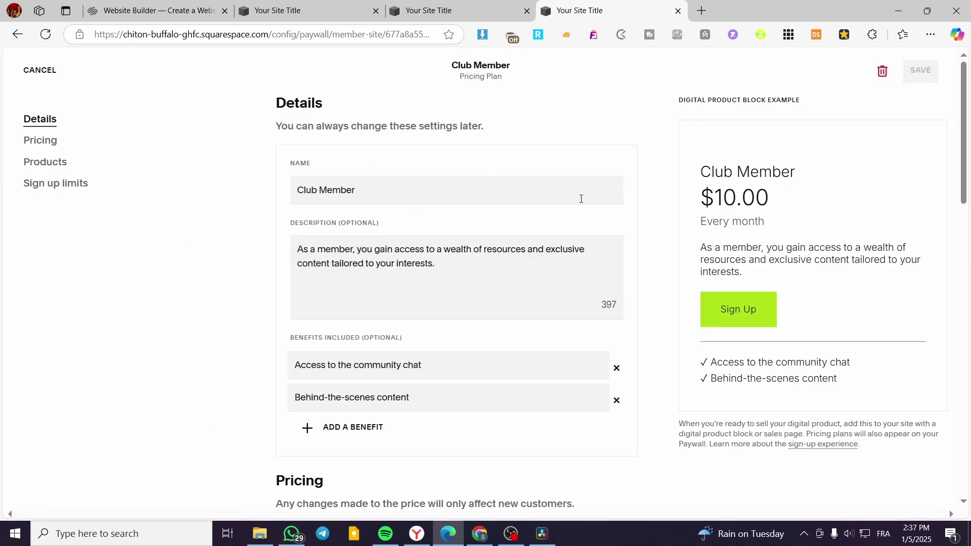
pyautogui.scroll(-3, 444, 264)
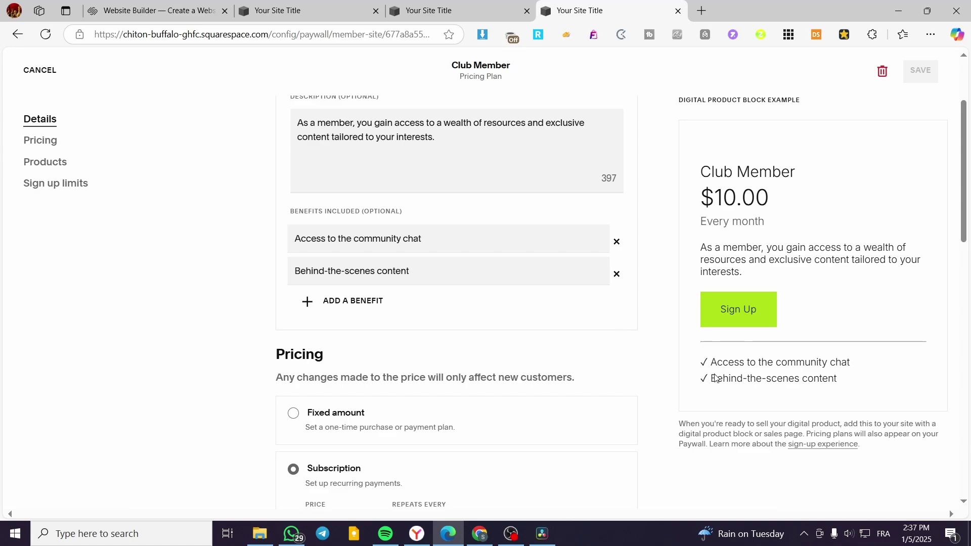
pyautogui.scroll(-3, 338, 340)
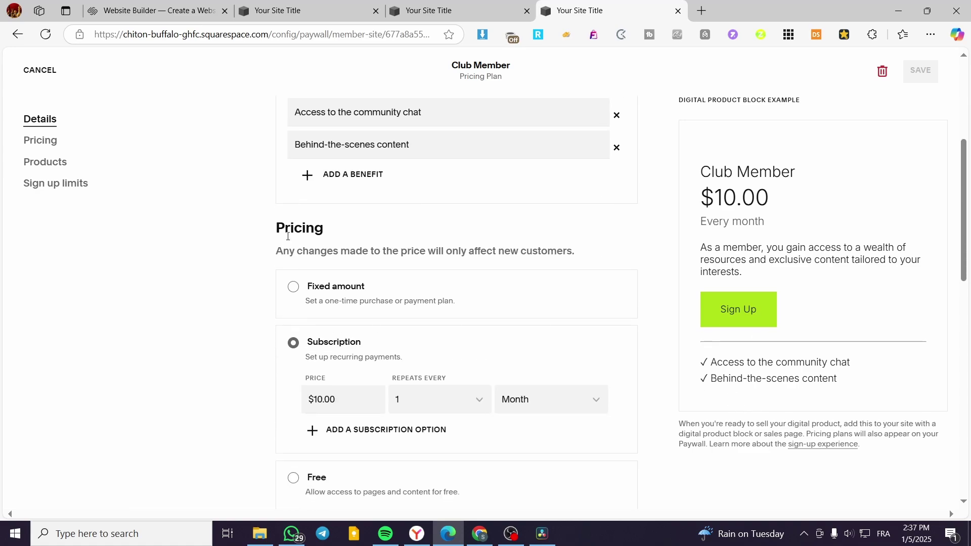
pyautogui.scroll(-2, 455, 394)
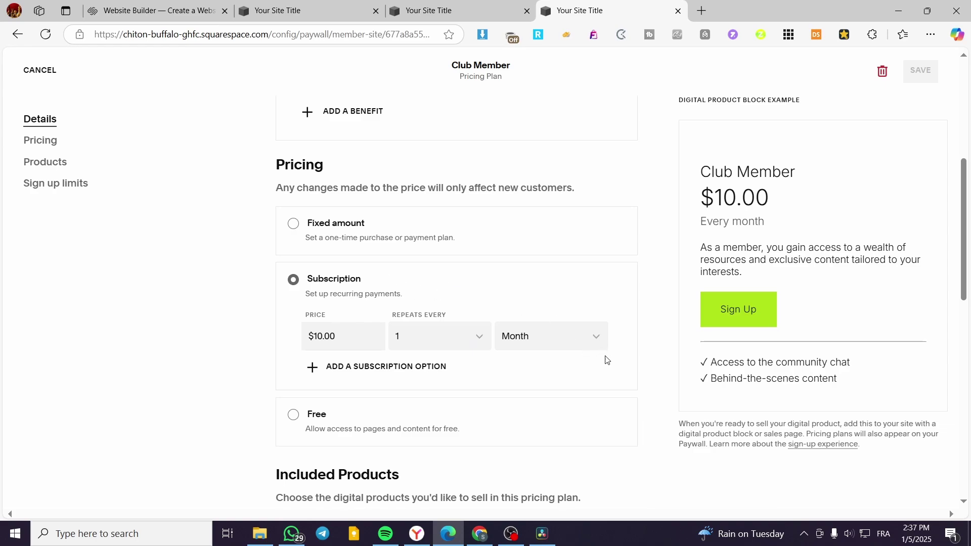
# Examine the subscription's repeat interval choices and try the Free pricing option, returning to Subscription
pyautogui.click(581, 341)
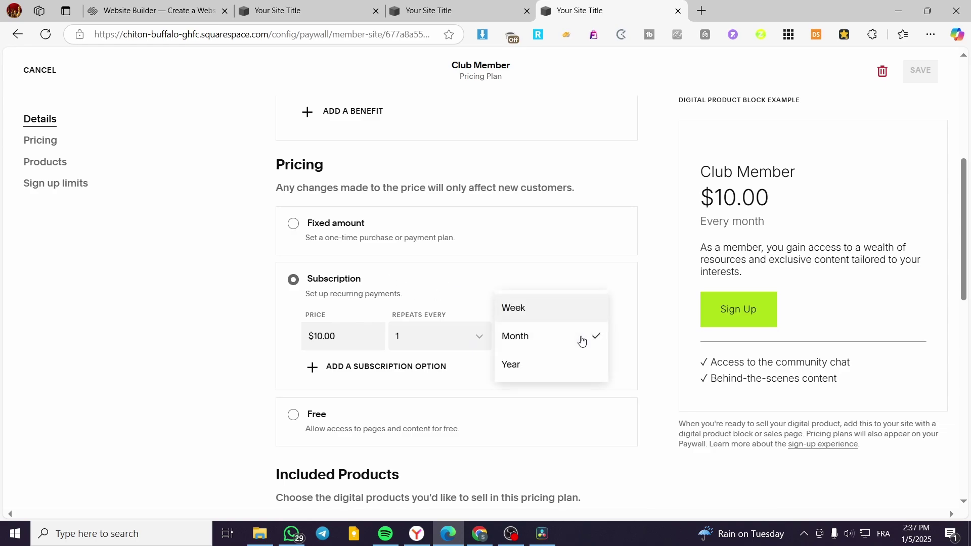
pyautogui.click(641, 311)
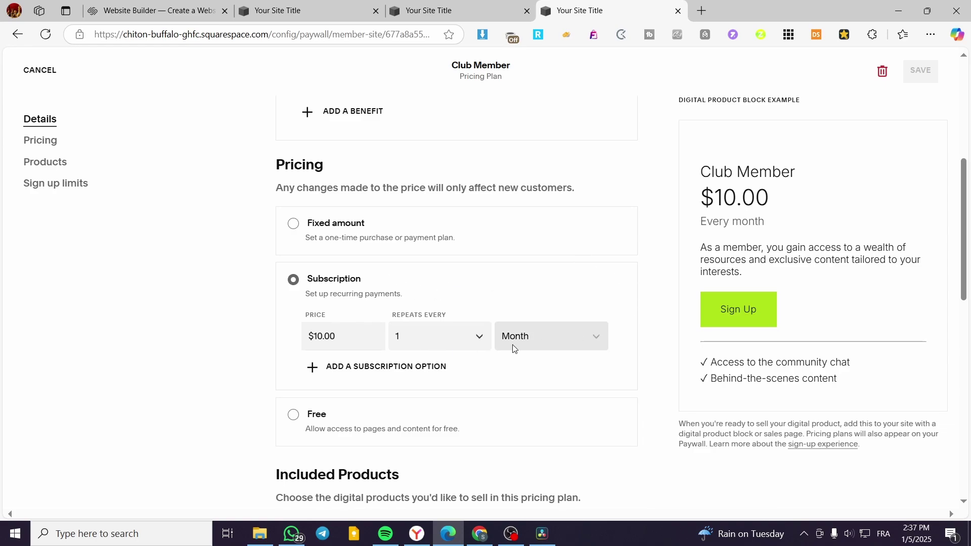
pyautogui.click(574, 340)
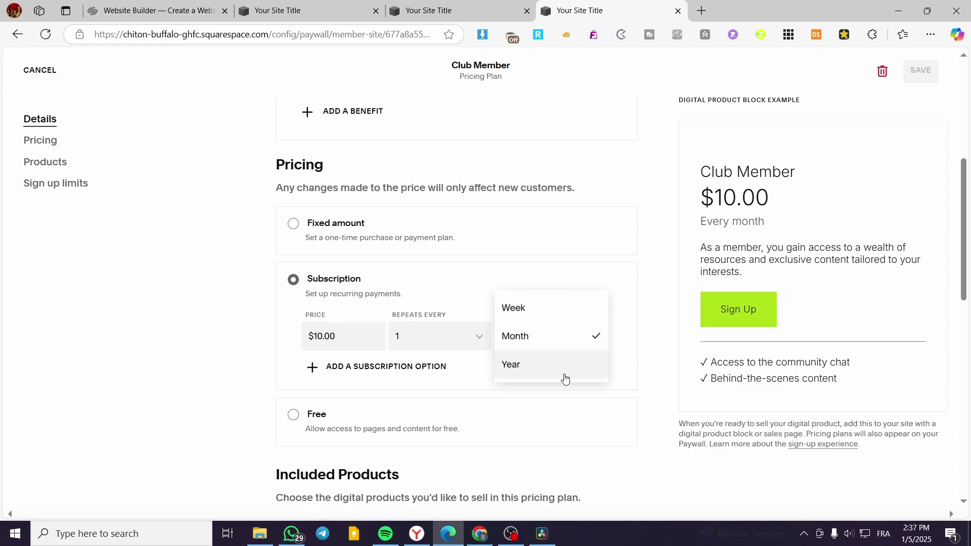
pyautogui.click(627, 419)
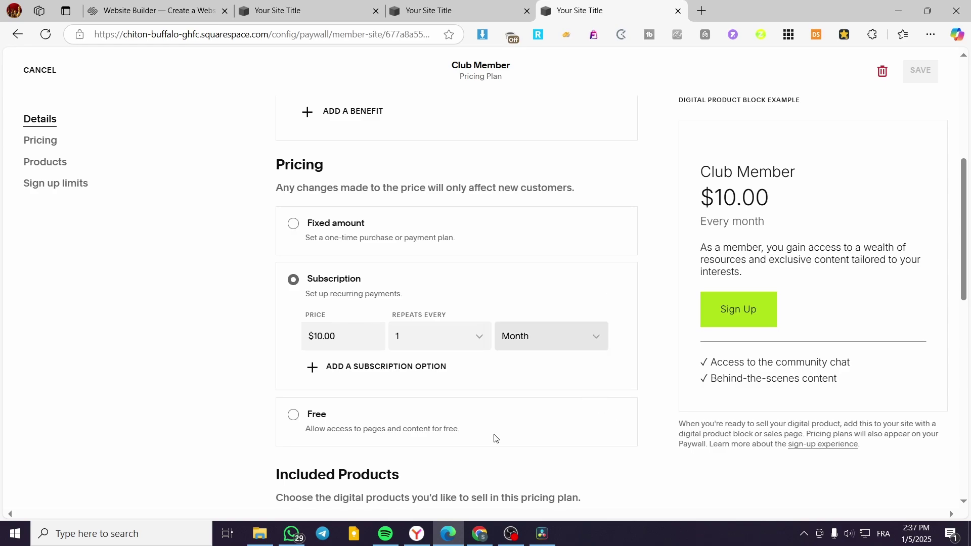
pyautogui.click(293, 414)
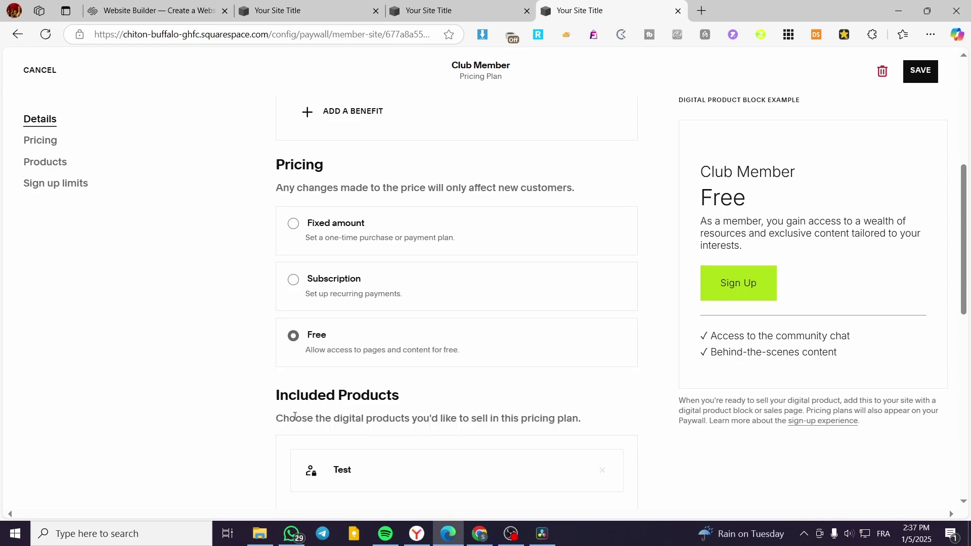
pyautogui.click(293, 280)
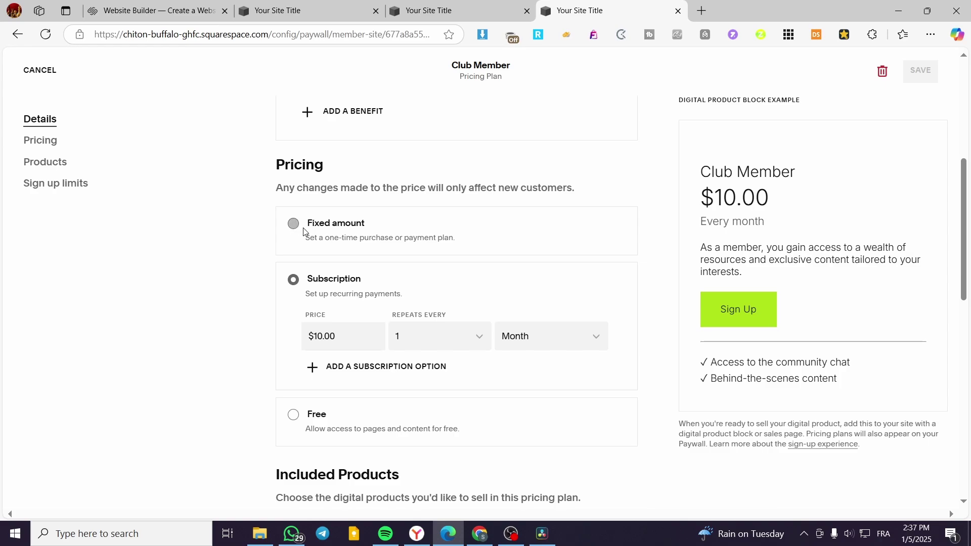
# Review the remaining Club Member plan sections, then leave the plan and the paywall
pyautogui.scroll(-4, 303, 231)
pyautogui.scroll(-5, 398, 374)
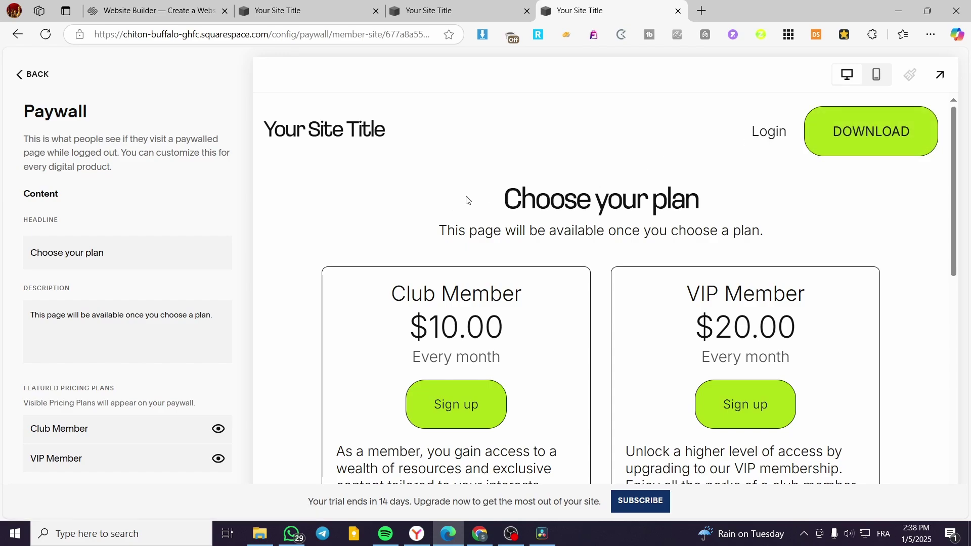
pyautogui.click(34, 77)
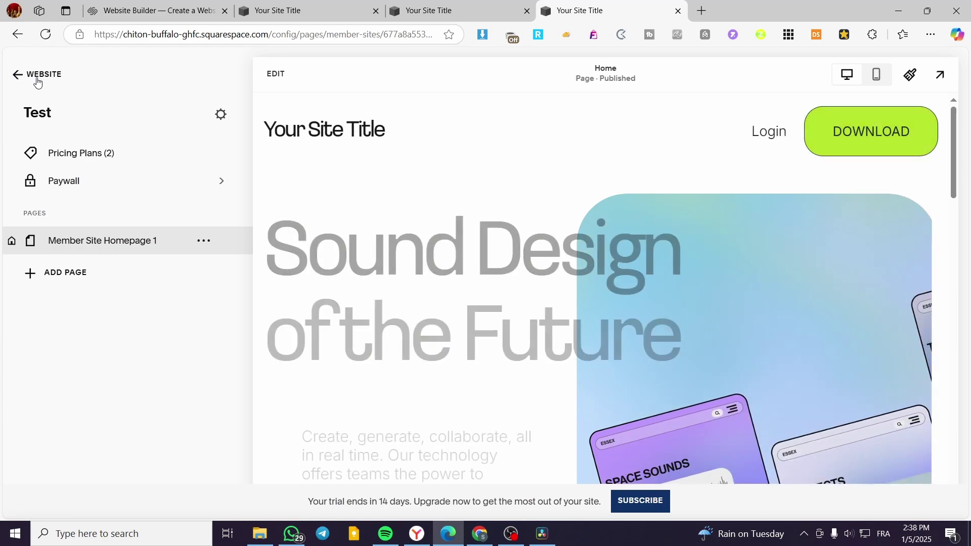
# Return to the website's page list and try to add the Test member site to the Main Navigation
pyautogui.click(37, 80)
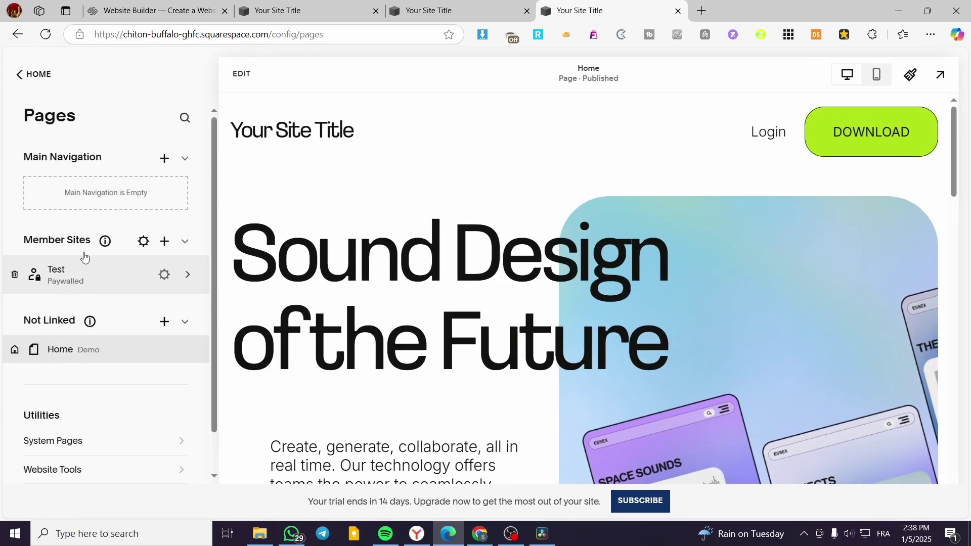
pyautogui.moveTo(68, 264); pyautogui.dragTo(68, 197)
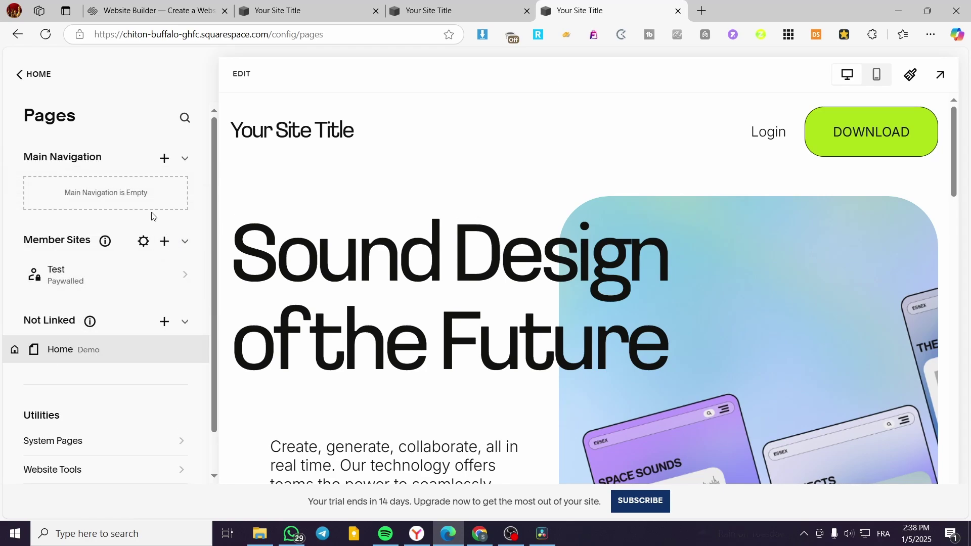
pyautogui.click(164, 158)
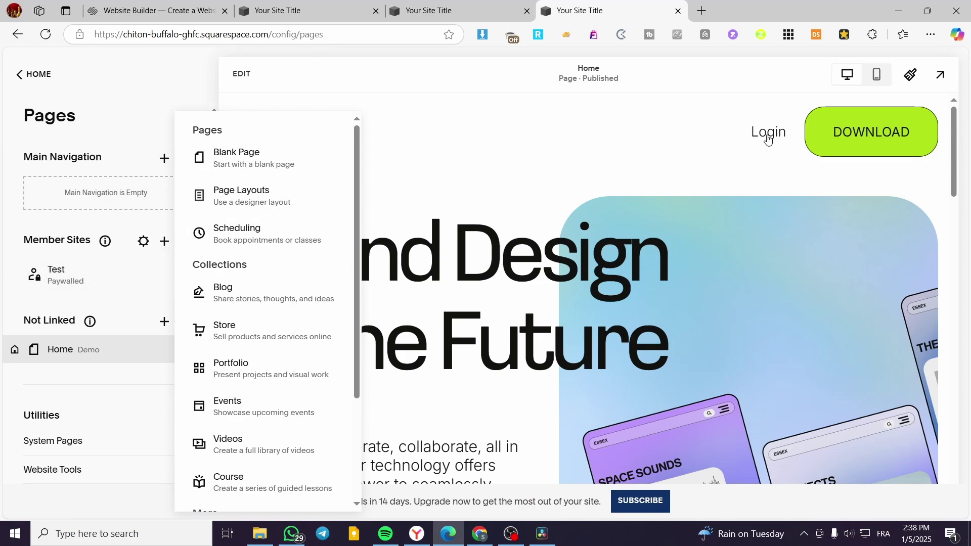
# Check the general settings of the Test member site, then return to the main site menu
pyautogui.click(117, 280)
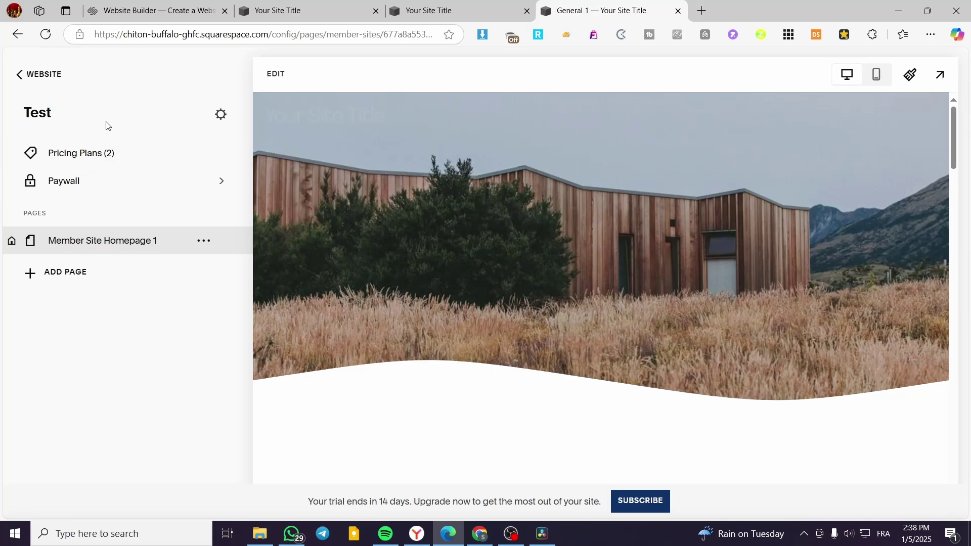
pyautogui.click(220, 115)
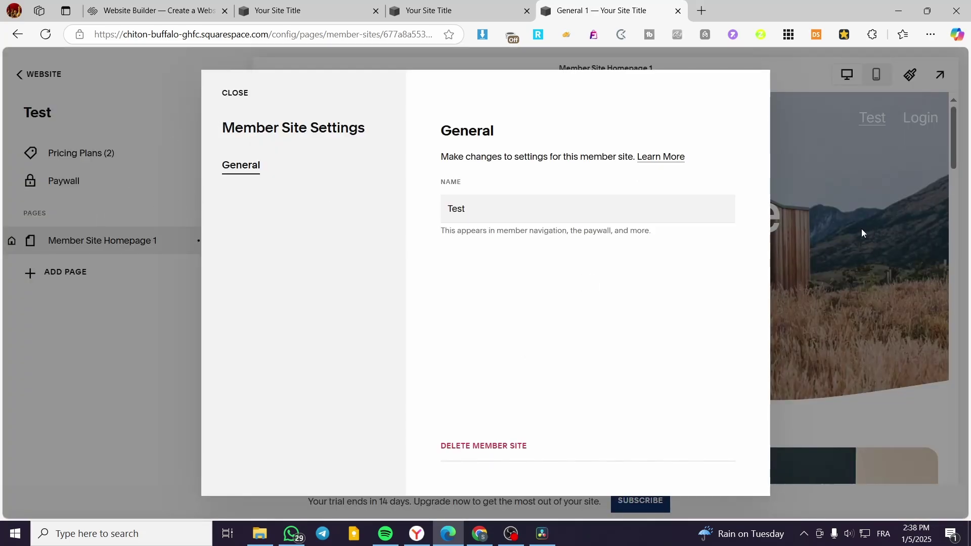
pyautogui.click(889, 369)
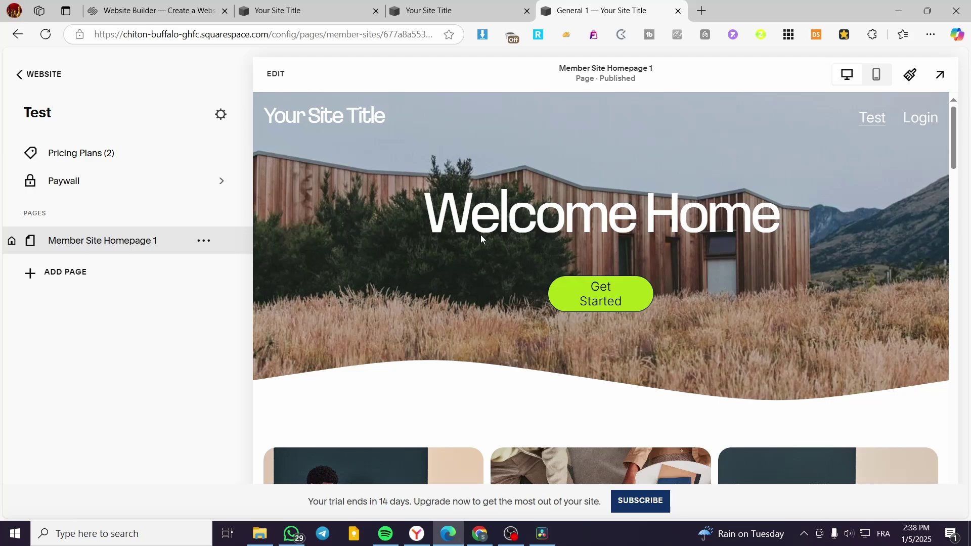
pyautogui.click(43, 82)
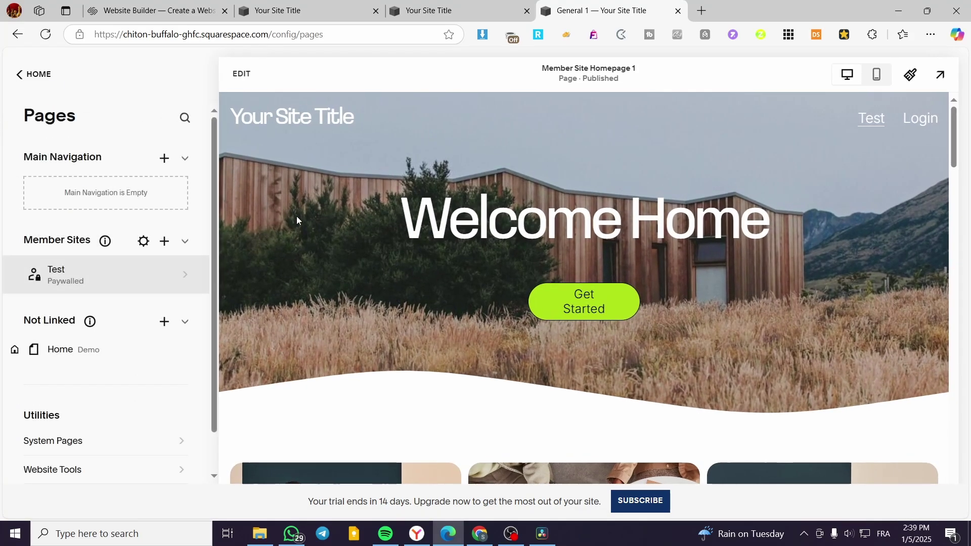
pyautogui.click(22, 75)
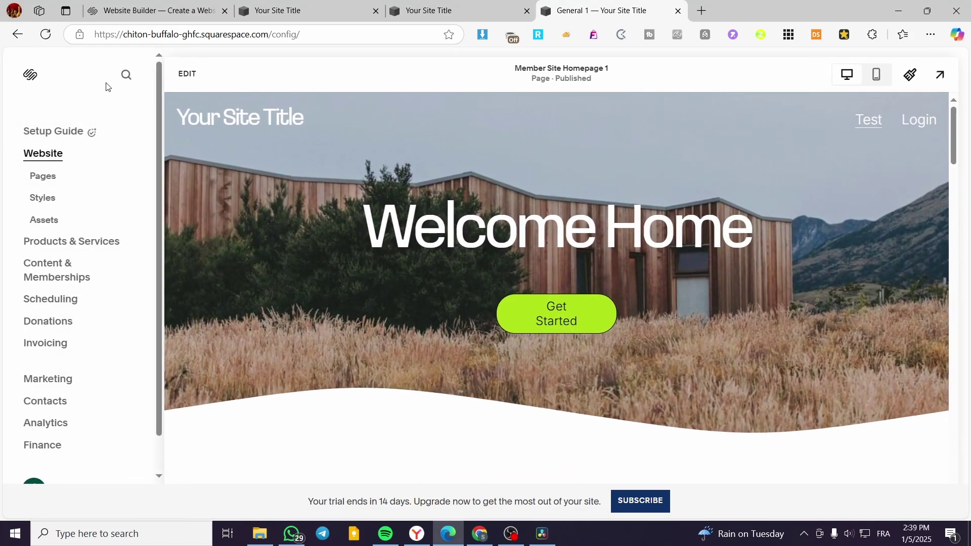